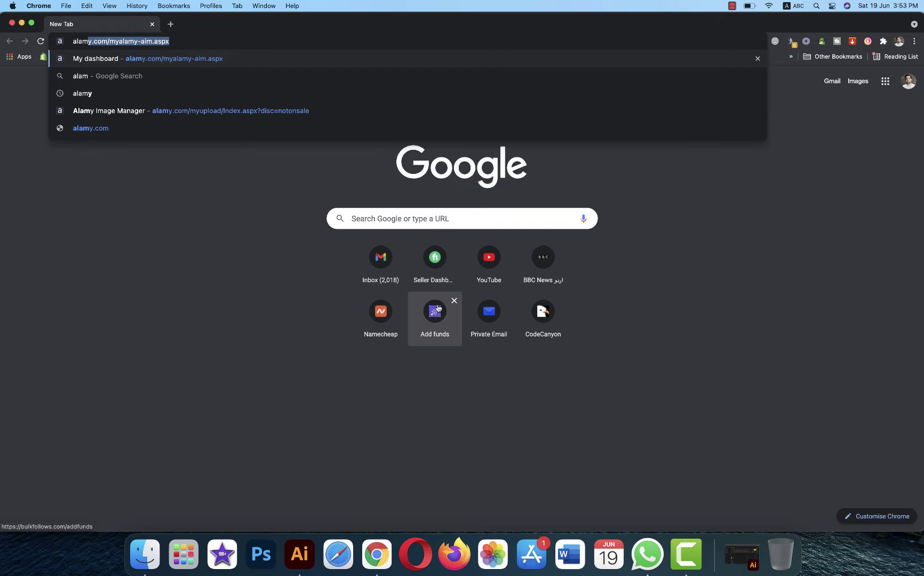
# Open the Alamy upload page from the alamy.com/myalamy-aim.aspx dashboard and choose Illustration as the stock upload route
pyautogui.press('Return')
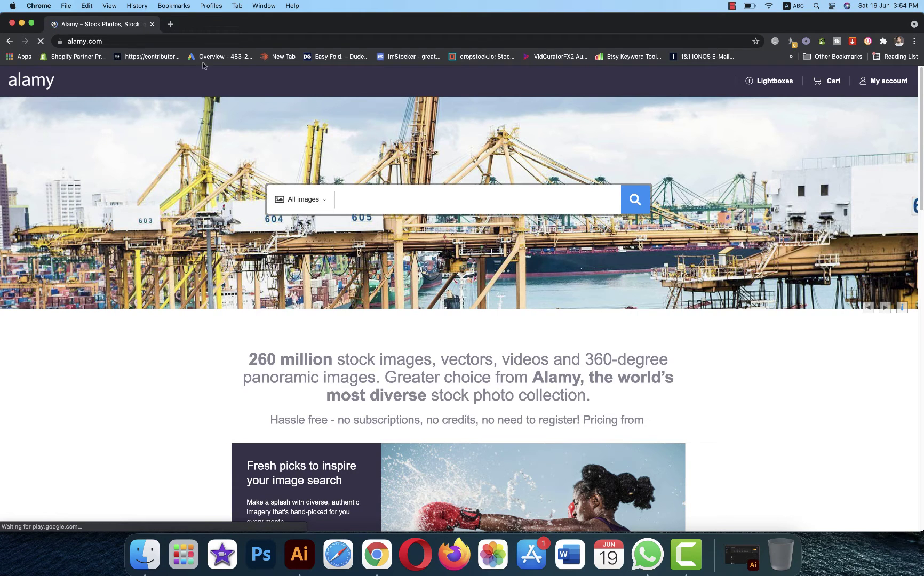
pyautogui.click(193, 40)
pyautogui.write('alamy-aim.aspx')
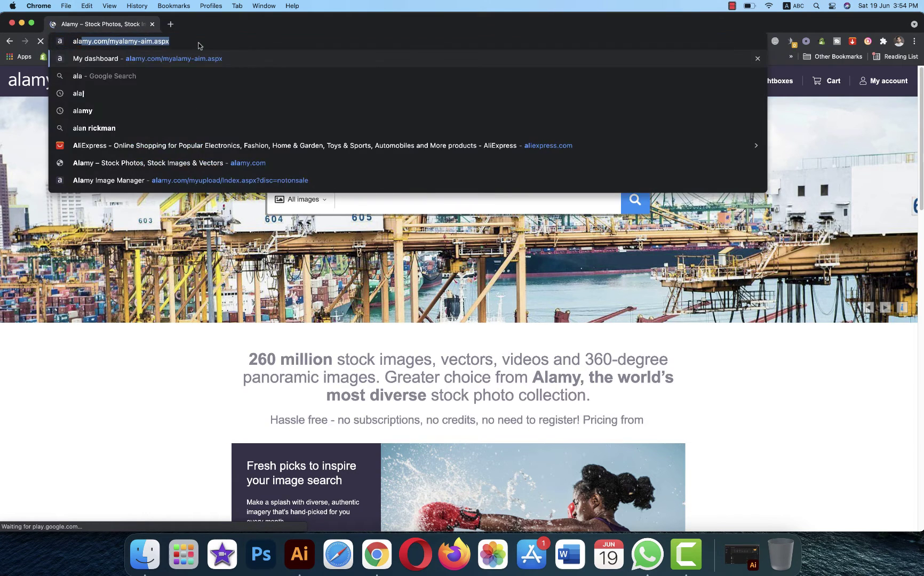
pyautogui.click(203, 59)
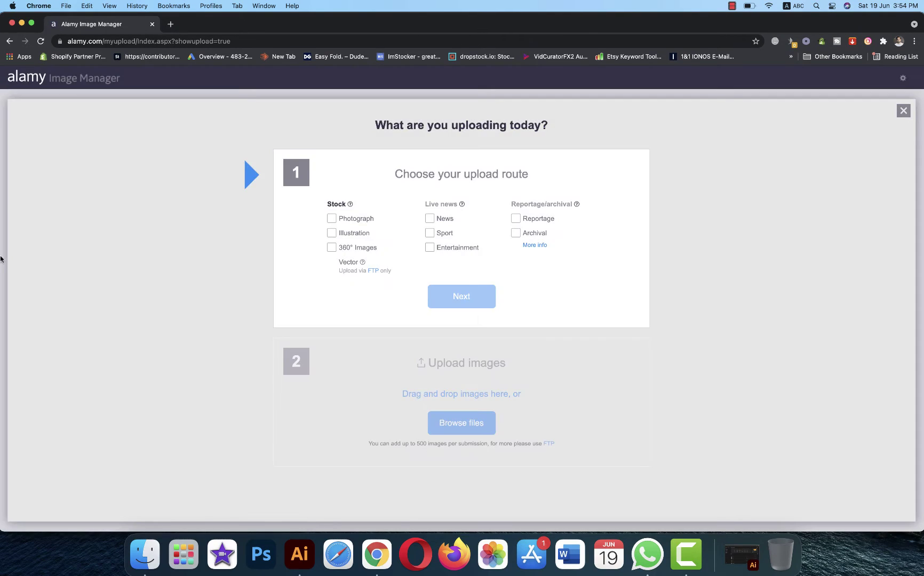
pyautogui.click(332, 233)
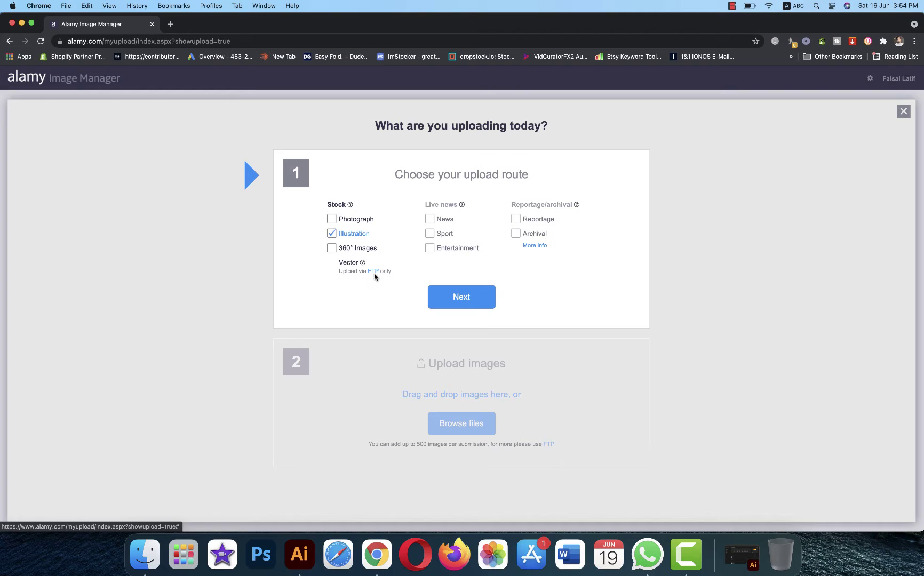
# Search Google for filezilla in a new browser tab
pyautogui.click(172, 26)
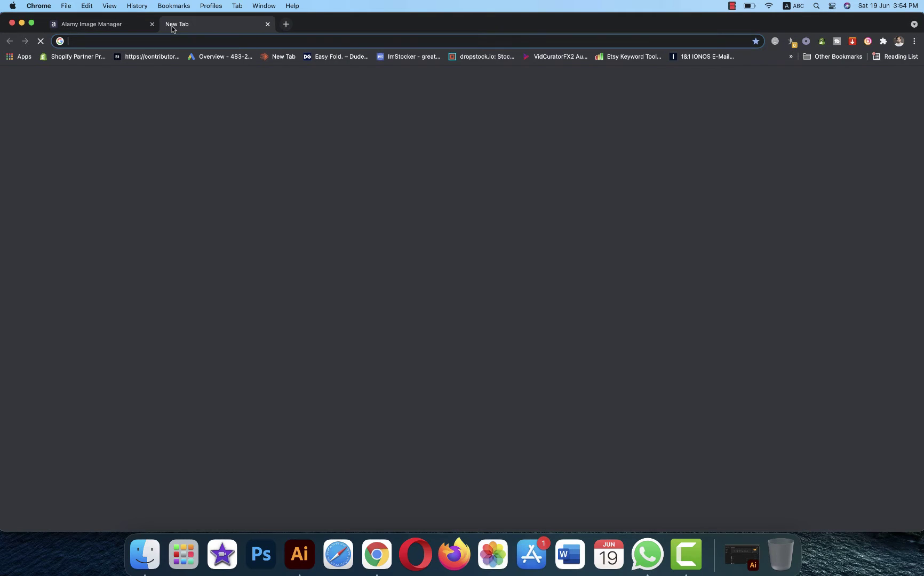
pyautogui.write('file')
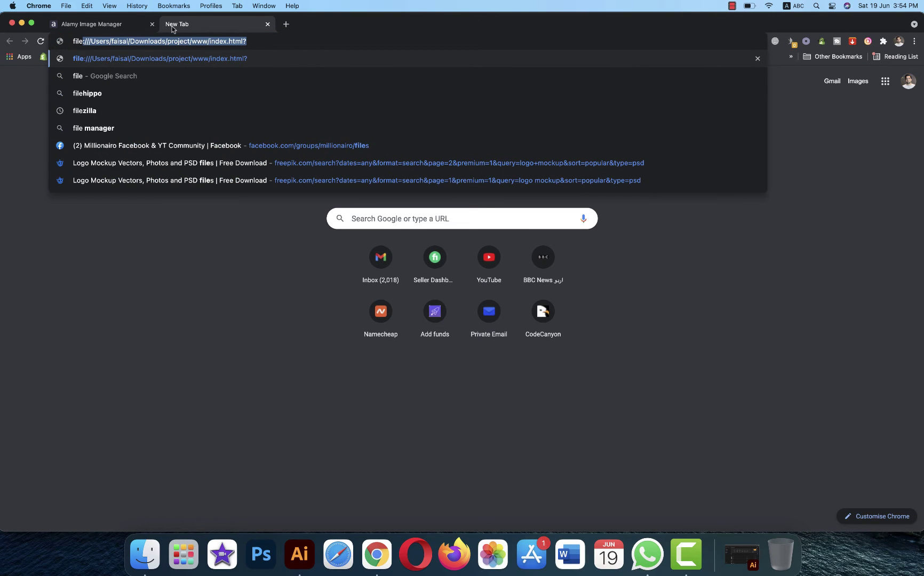
pyautogui.write('zilla')
pyautogui.press('Return')
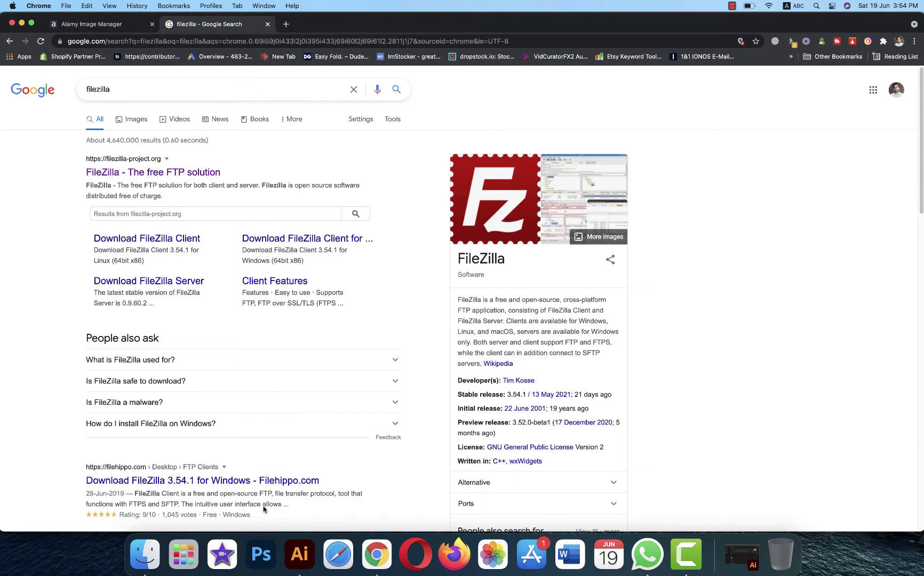
# Switch to Illustrator and create a new document 5000 px wide and 3500 px high
pyautogui.click(296, 558)
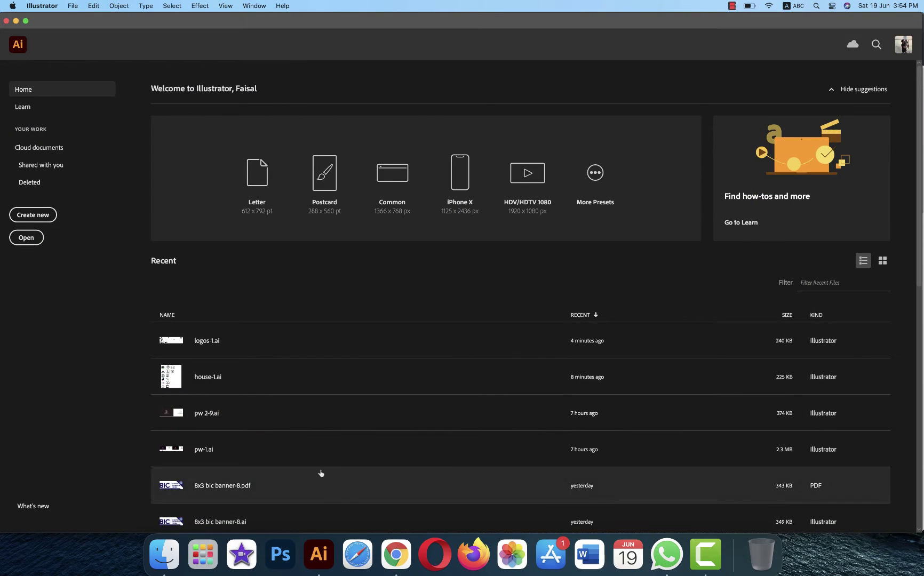
pyautogui.click(33, 215)
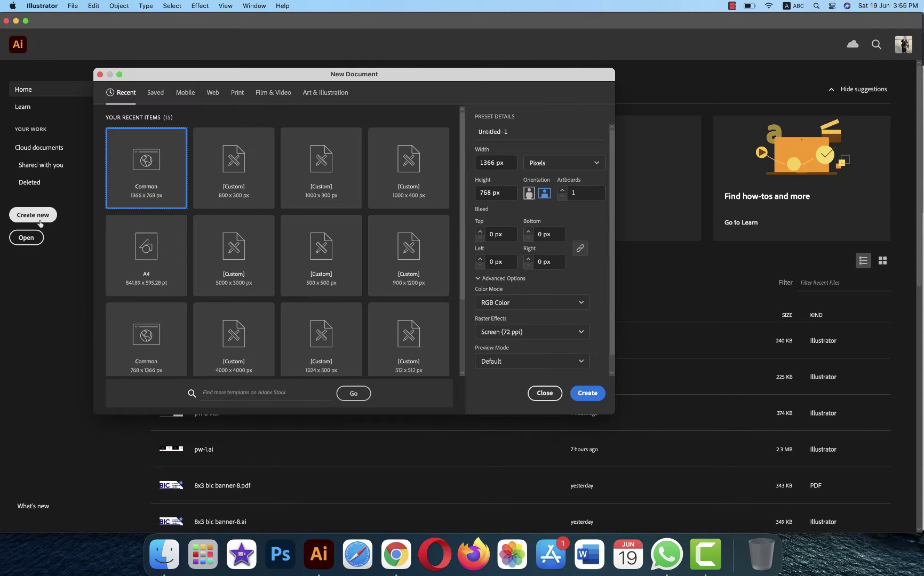
pyautogui.click(506, 165)
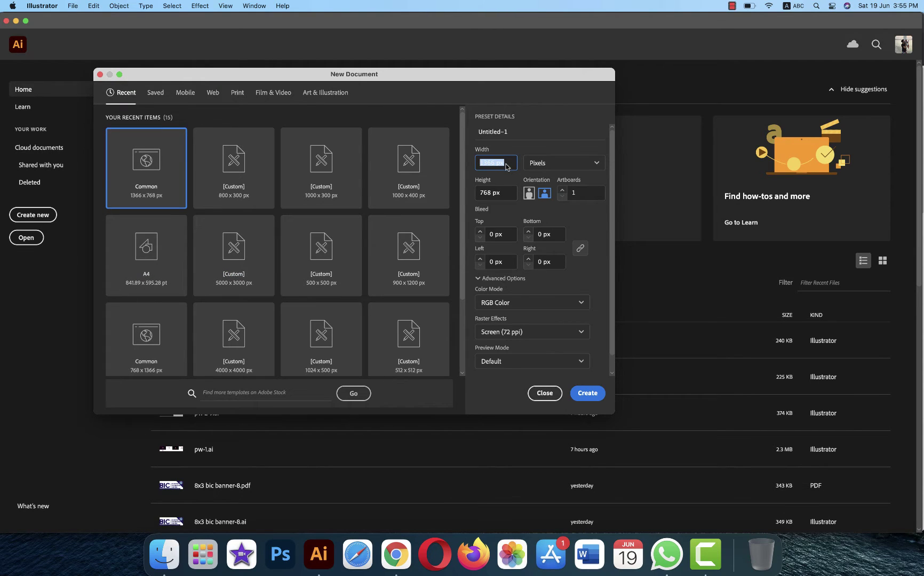
pyautogui.write('5000')
pyautogui.press('Tab')
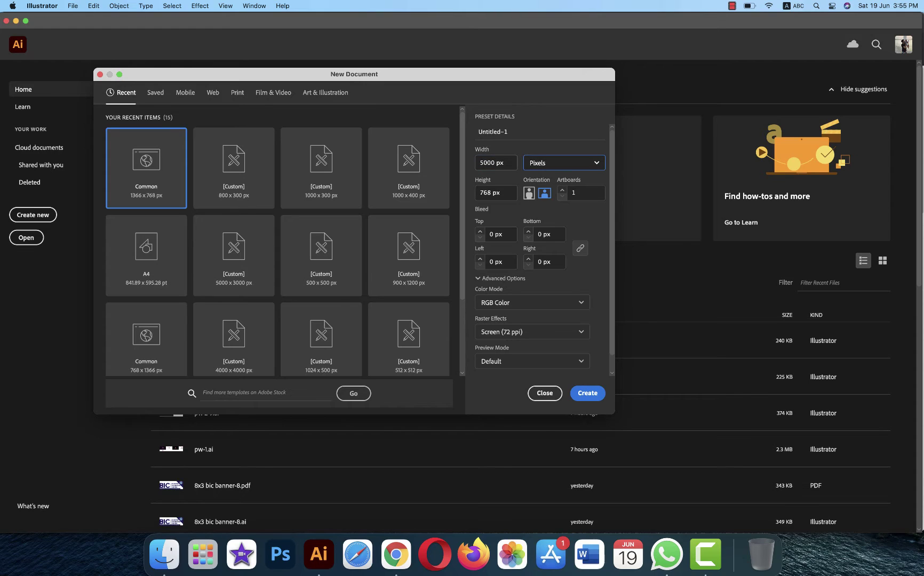
pyautogui.write('35')
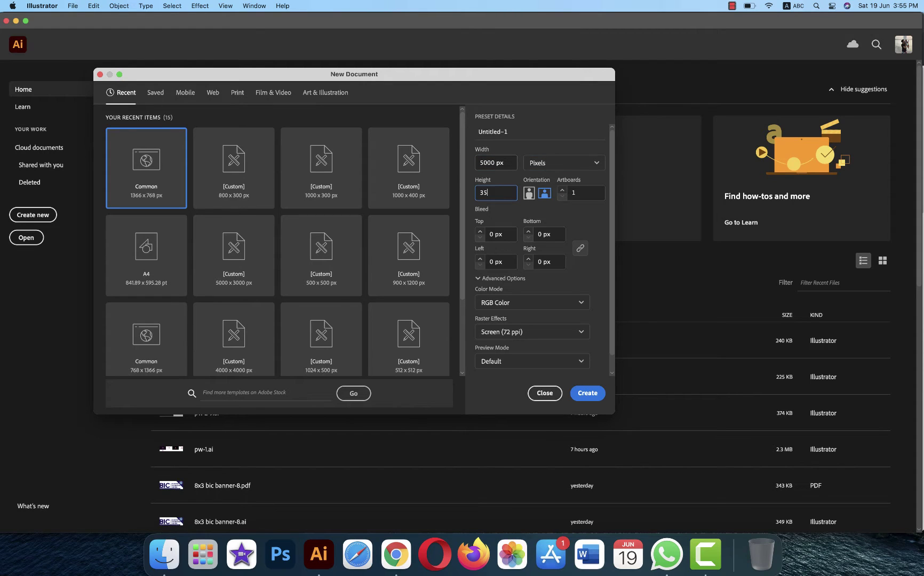
pyautogui.write('00')
pyautogui.click(582, 390)
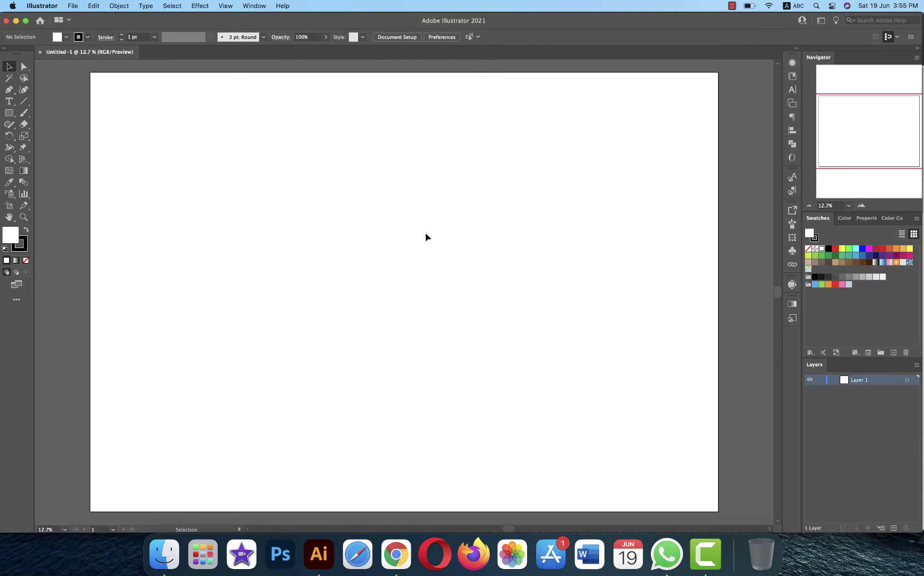
# Draw a rectangle about 2500 by 1477 px mid-artboard with a black fill and a 0 pt stroke
pyautogui.click(120, 39)
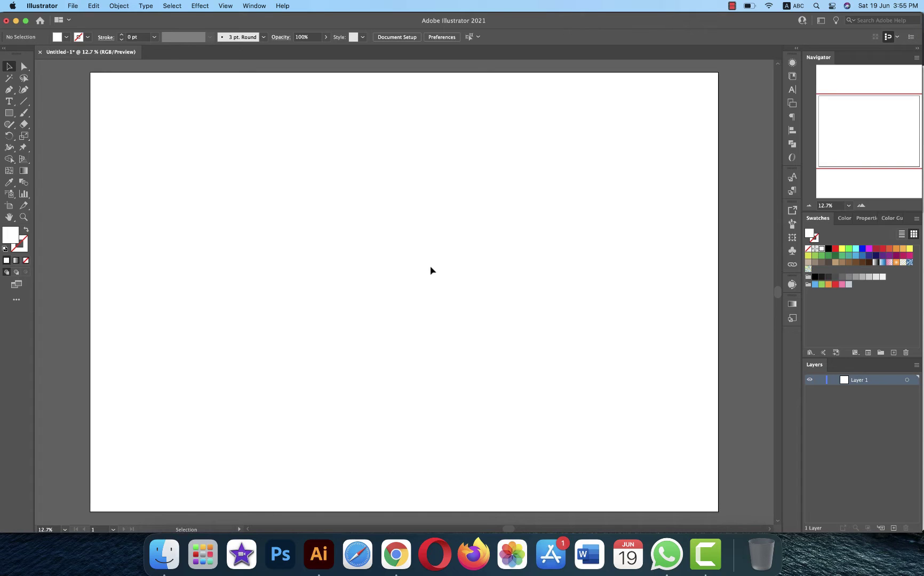
pyautogui.click(9, 113)
pyautogui.moveTo(250, 203); pyautogui.dragTo(564, 388)
pyautogui.click(815, 276)
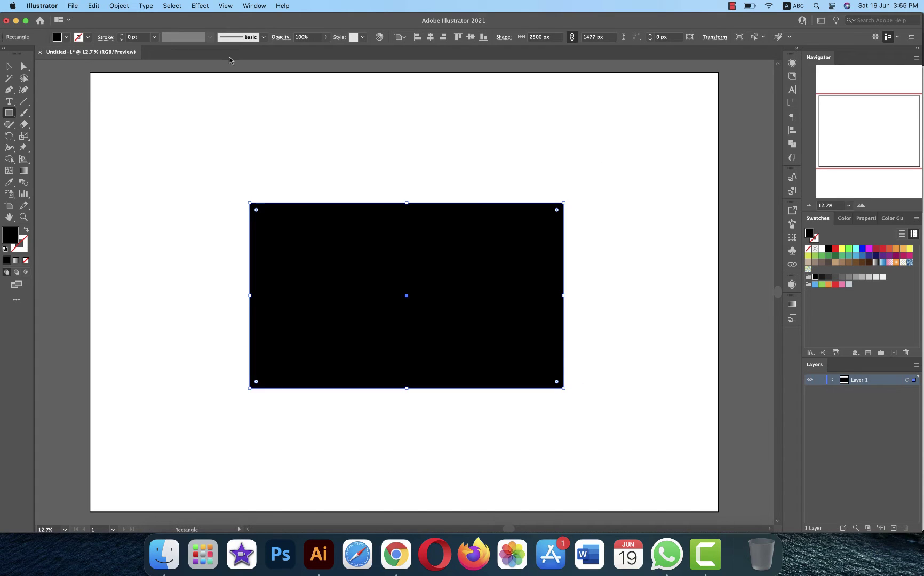
# Round all four corners of the black rectangle to a radius of about 328 px
pyautogui.click(24, 66)
pyautogui.moveTo(218, 186); pyautogui.dragTo(620, 423)
pyautogui.moveTo(556, 210); pyautogui.dragTo(521, 243)
pyautogui.click(9, 66)
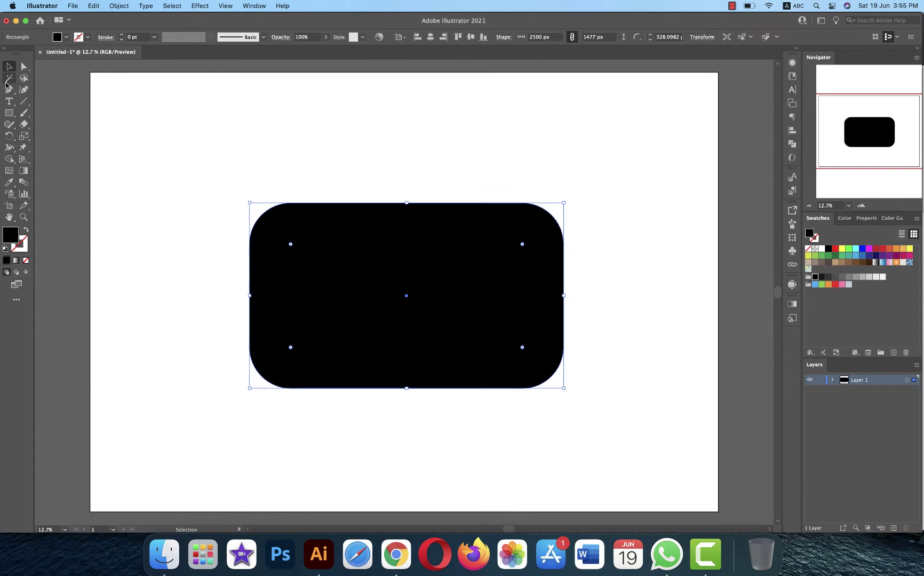
# Draw a square about 1711 px wide, rotate it 45 degrees over the rectangle's lower half, and fill it light blue
pyautogui.click(9, 113)
pyautogui.moveTo(165, 158)
pyautogui.mouseDown()
pyautogui.moveTo(319, 335)
pyautogui.moveTo(380, 372)
pyautogui.mouseUp()
pyautogui.press('v')
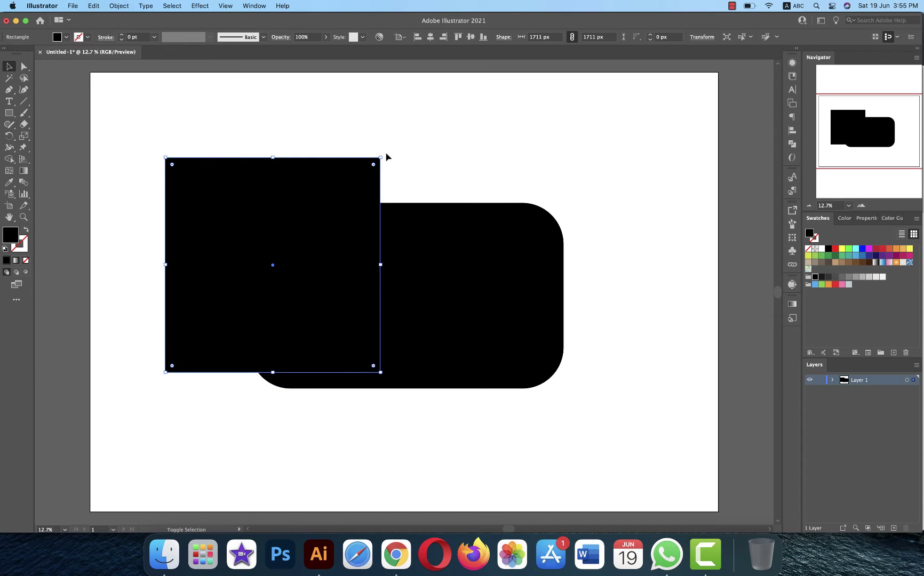
pyautogui.moveTo(383, 154); pyautogui.dragTo(432, 209)
pyautogui.moveTo(286, 174); pyautogui.dragTo(441, 324)
pyautogui.click(814, 284)
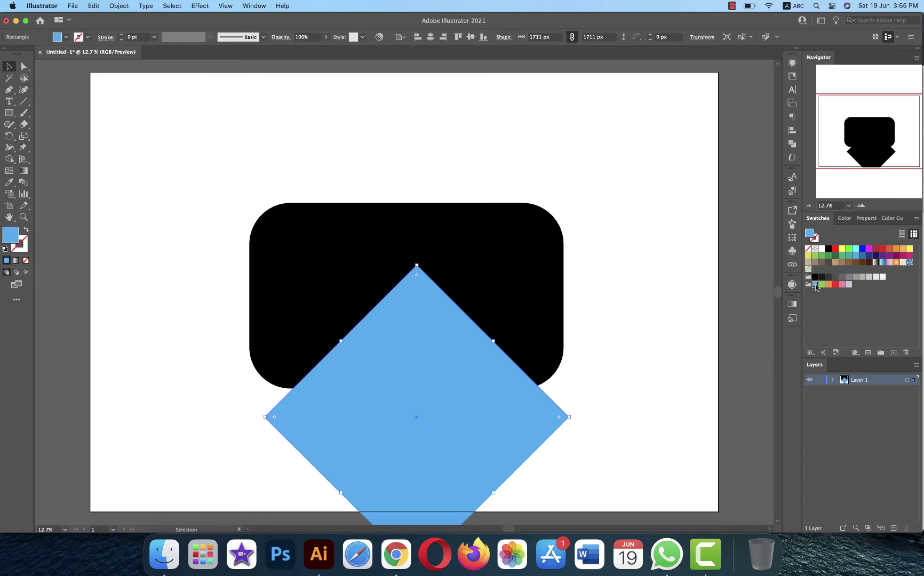
# Centre the blue diamond horizontally with the rounded rectangle and cut it out of the rectangle with Minus Front
pyautogui.click(614, 286)
pyautogui.moveTo(625, 283); pyautogui.dragTo(386, 413)
pyautogui.click(685, 340)
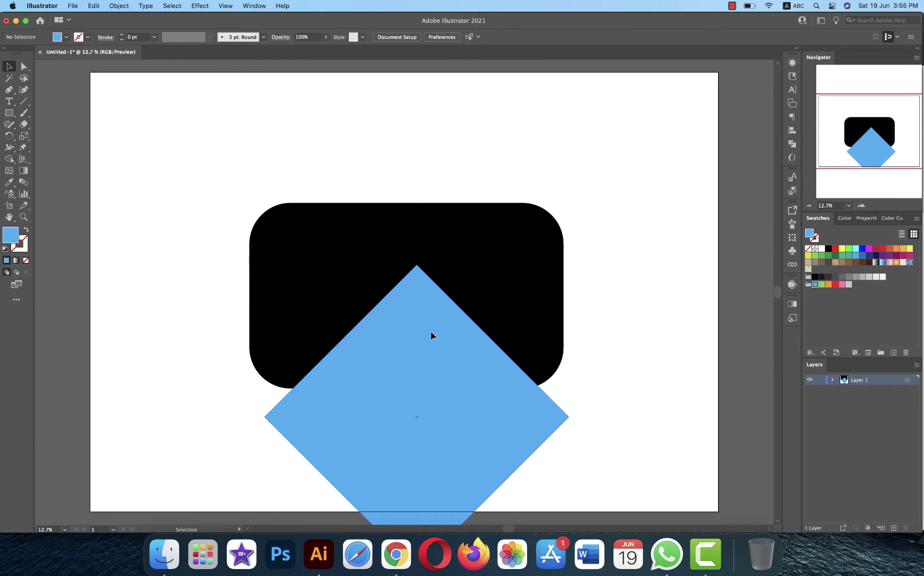
pyautogui.moveTo(431, 335); pyautogui.dragTo(420, 326)
pyautogui.moveTo(620, 263); pyautogui.dragTo(384, 401)
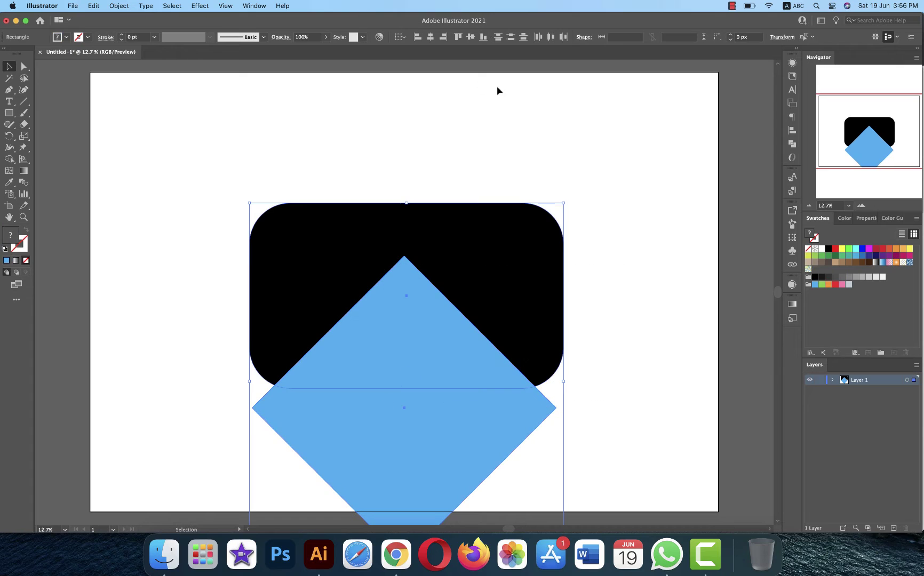
pyautogui.click(431, 37)
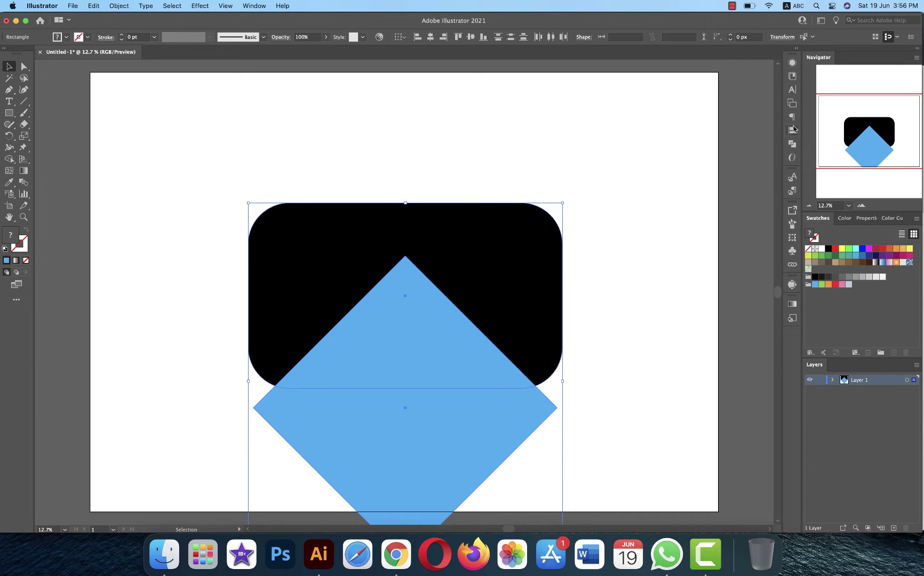
pyautogui.click(793, 143)
pyautogui.click(693, 83)
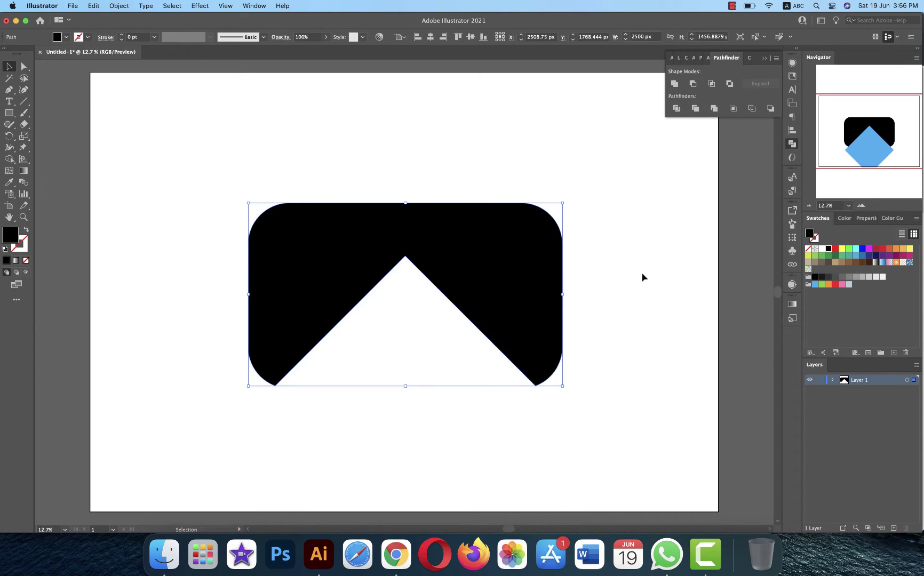
pyautogui.click(641, 280)
# Build a four-pane window from small black squares beneath the roof peak and scale the whole artwork down
pyautogui.press('m')
pyautogui.moveTo(367, 322); pyautogui.dragTo(396, 357)
pyautogui.click(8, 68)
pyautogui.moveTo(429, 322); pyautogui.dragTo(416, 342)
pyautogui.keyDown('shift'); pyautogui.click(526, 341); pyautogui.keyUp('shift')
pyautogui.moveTo(563, 294); pyautogui.dragTo(511, 308)
pyautogui.click(511, 308)
# Draw an upright black rectangle about 227 by 500 px just to the right of the camera body
pyautogui.press('m')
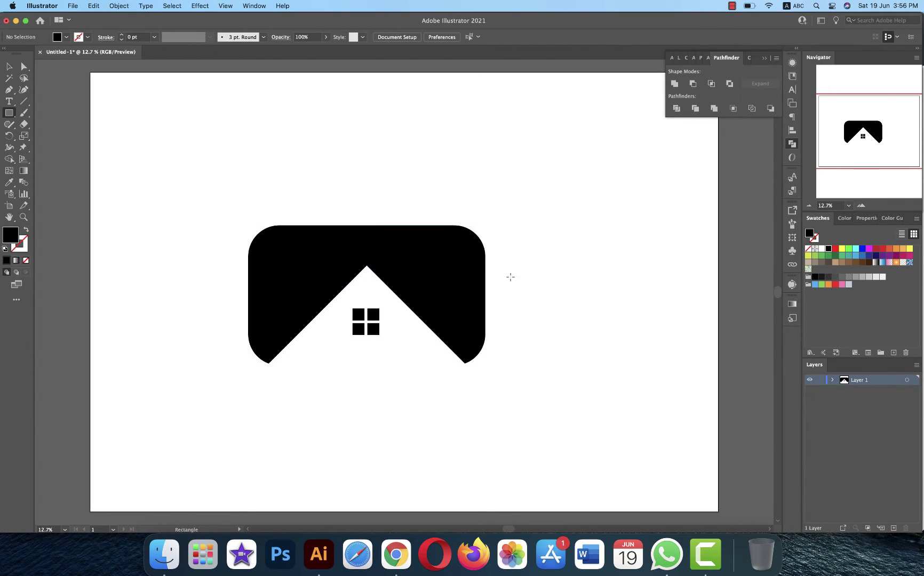
pyautogui.moveTo(495, 262); pyautogui.dragTo(523, 325)
pyautogui.press('a')
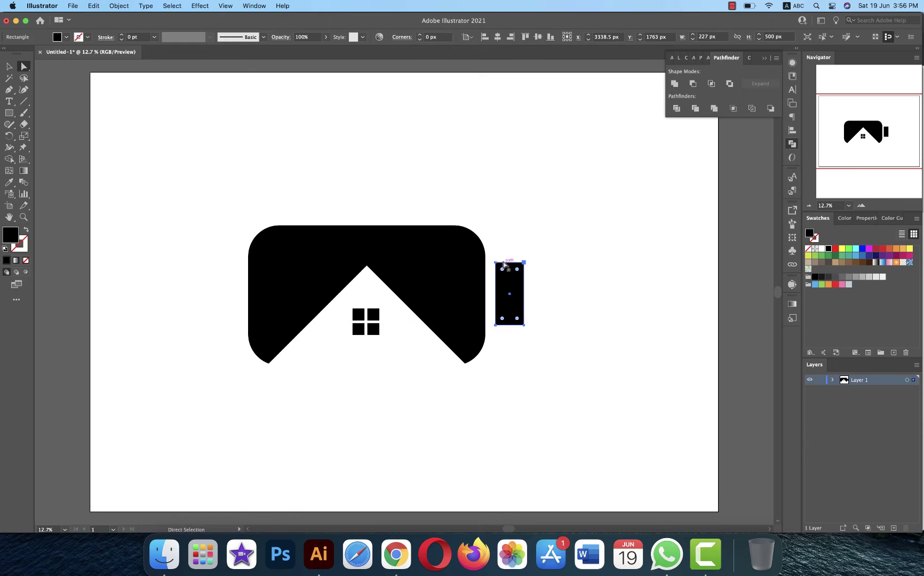
# Taper the small rectangle into a lens shape by moving its two body-side corners vertically inward
pyautogui.moveTo(495, 262); pyautogui.dragTo(495, 271)
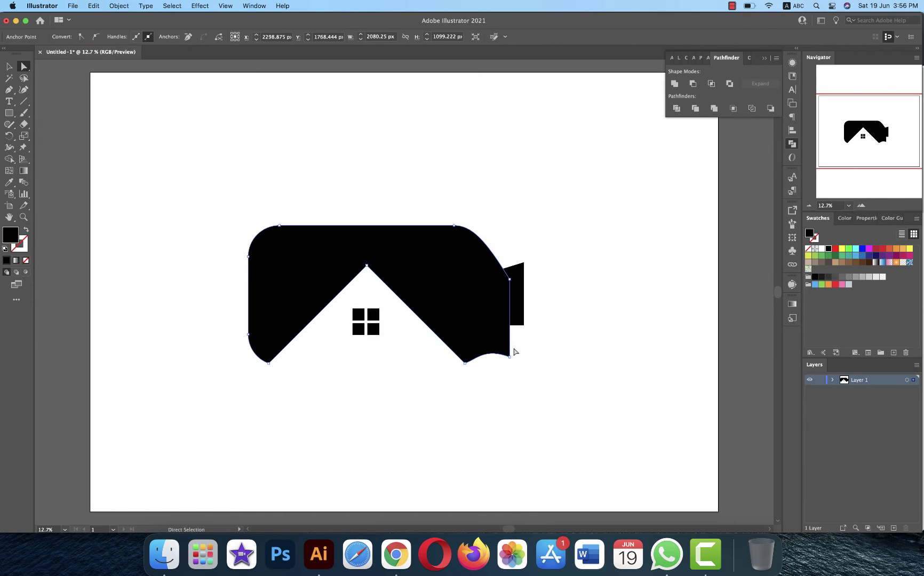
pyautogui.moveTo(495, 325); pyautogui.dragTo(496, 318)
pyautogui.hotkey('shift', 'Up')
pyautogui.hotkey('shift', 'Up')
pyautogui.hotkey('shift', 'Up')
pyautogui.hotkey('shift', 'Up')
pyautogui.hotkey('shift', 'Up')
pyautogui.hotkey('shift', 'Up')
pyautogui.hotkey('shift', 'Up')
pyautogui.hotkey('shift', 'Up')
pyautogui.hotkey('shift', 'Up')
pyautogui.hotkey('shift', 'Up')
pyautogui.hotkey('shift', 'Up')
pyautogui.hotkey('shift', 'Up')
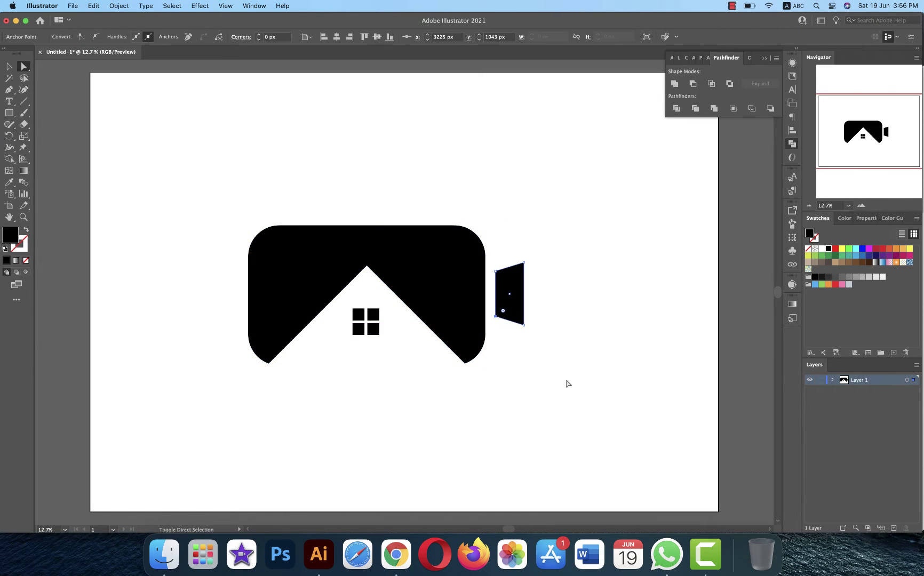
# Move the lens shape slightly closer to the camera body and align their vertical centres
pyautogui.moveTo(492, 267); pyautogui.dragTo(503, 297)
pyautogui.press('v')
pyautogui.click(487, 206)
pyautogui.click(458, 318)
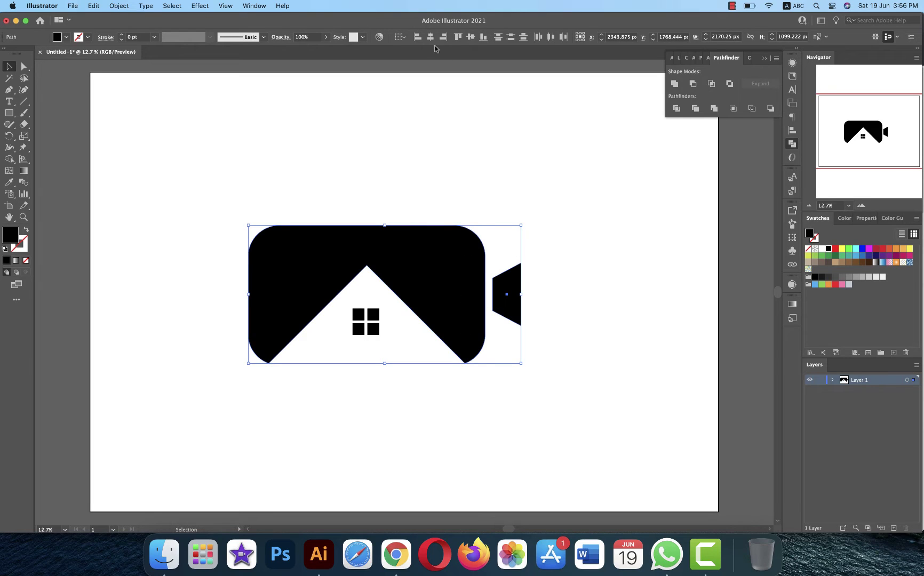
pyautogui.click(471, 39)
pyautogui.click(615, 248)
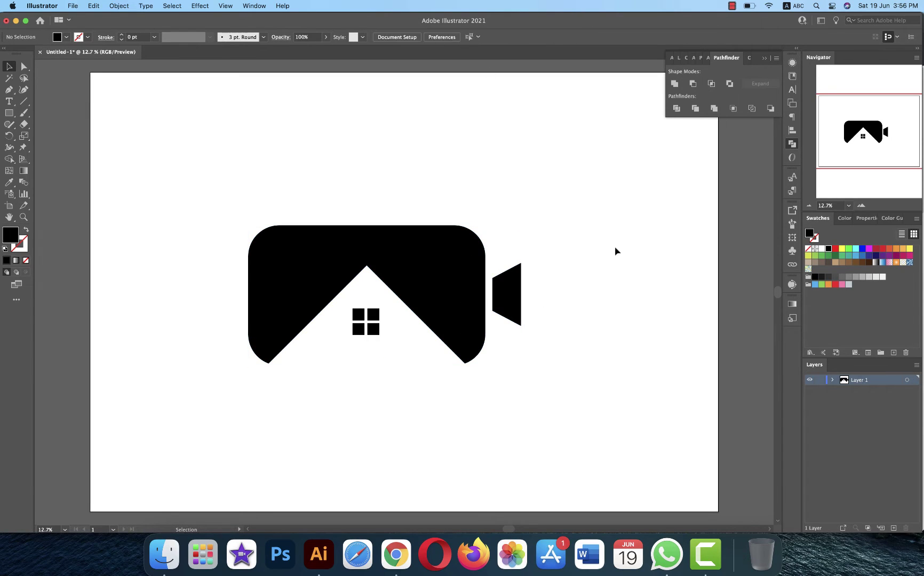
# Scale the complete house-camera logo down proportionally and reposition it near the middle of the artboard
pyautogui.moveTo(195, 196); pyautogui.dragTo(541, 407)
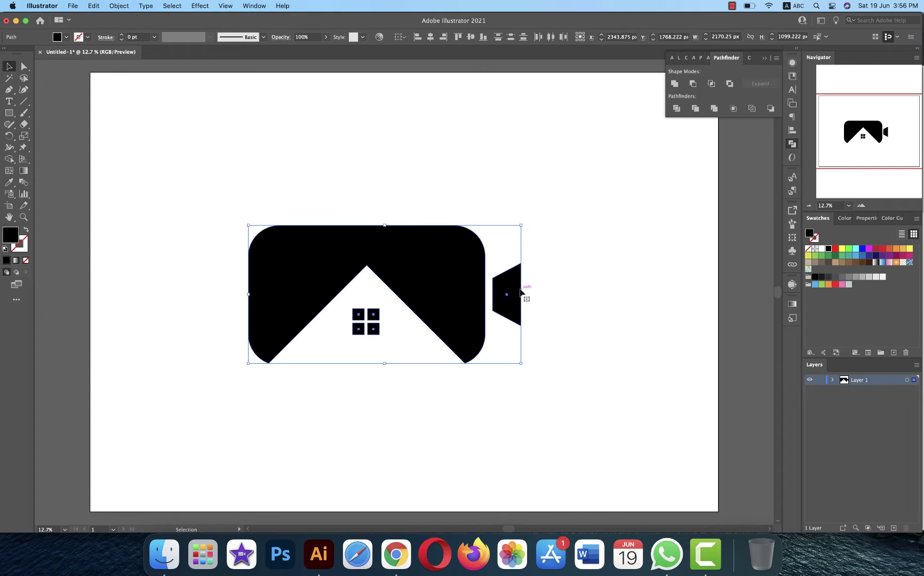
pyautogui.moveTo(521, 295); pyautogui.dragTo(479, 300)
pyautogui.moveTo(428, 286); pyautogui.dragTo(482, 270)
pyautogui.click(562, 365)
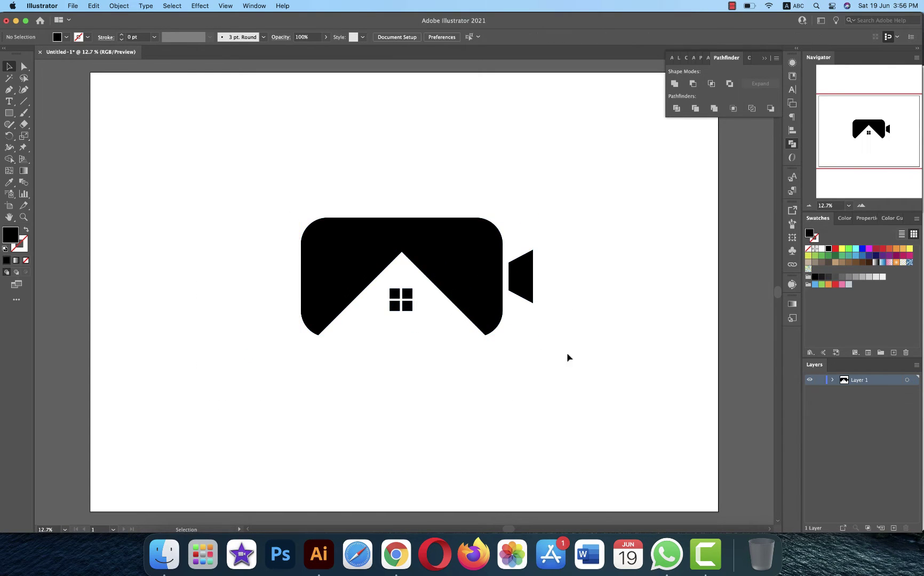
# Add the text "Your Company" in Myriad Pro below the logo and enlarge it to about 143 pt
pyautogui.click(13, 104)
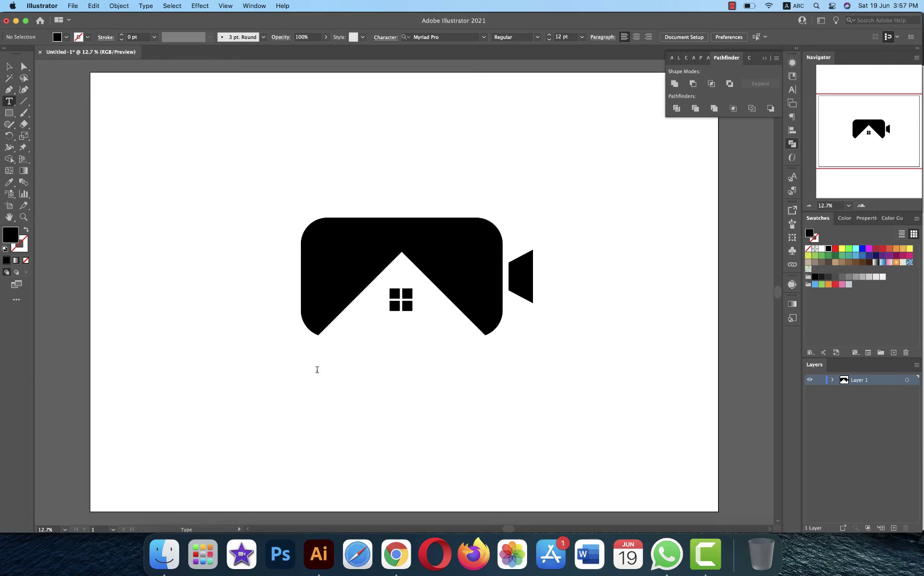
pyautogui.click(318, 370)
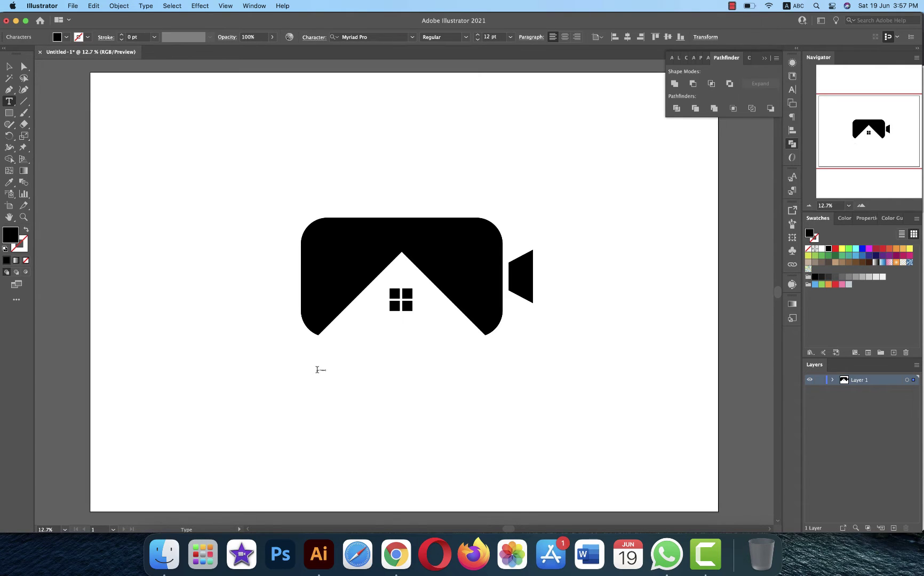
pyautogui.press('Escape')
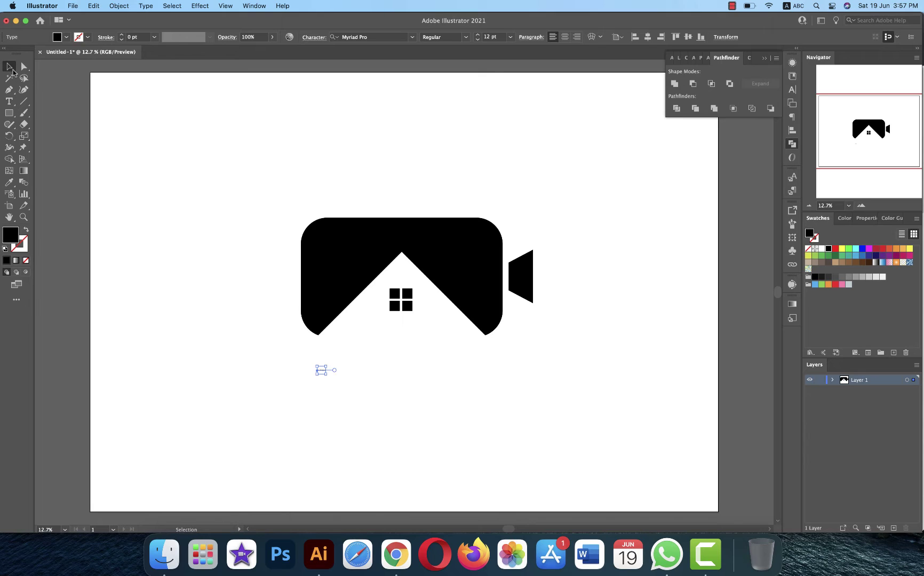
pyautogui.moveTo(329, 364); pyautogui.dragTo(545, 315)
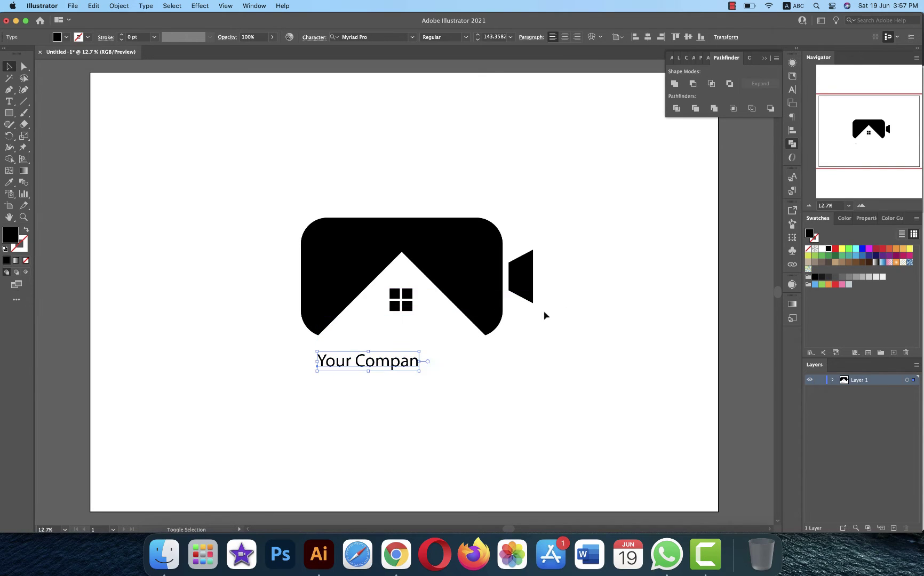
pyautogui.doubleClick(416, 365)
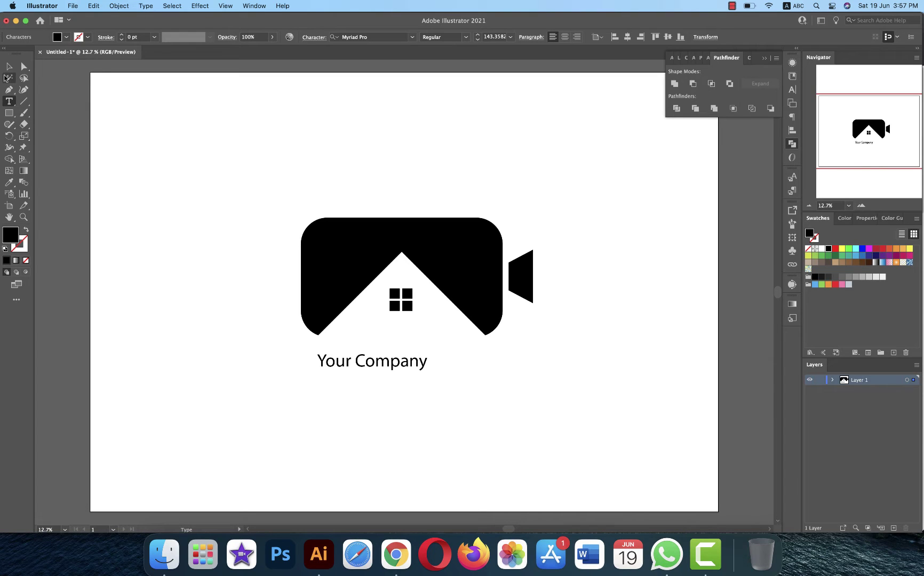
# Change the "Your Company" text to the Antraste font and enlarge it to about 294.5 pt beneath the logo
pyautogui.press('Escape')
pyautogui.click(393, 37)
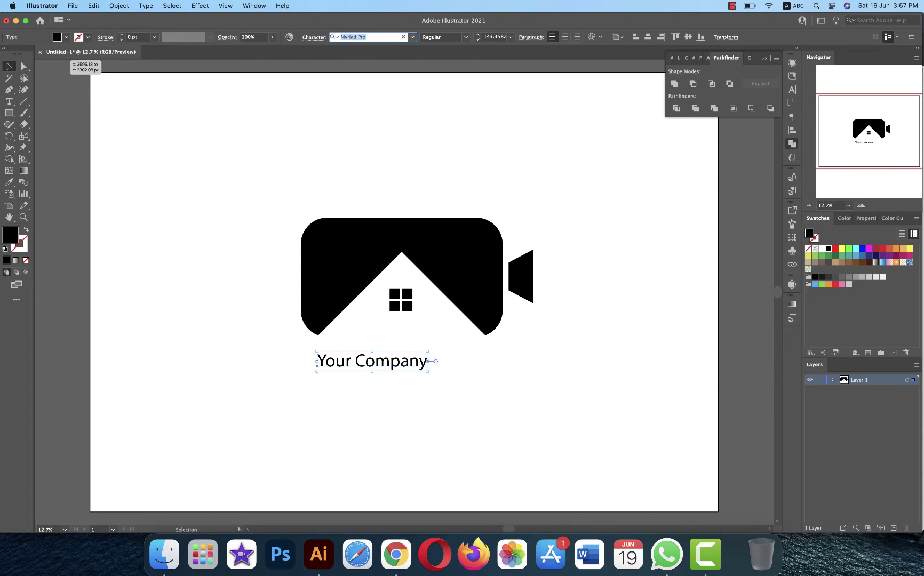
pyautogui.write('ant')
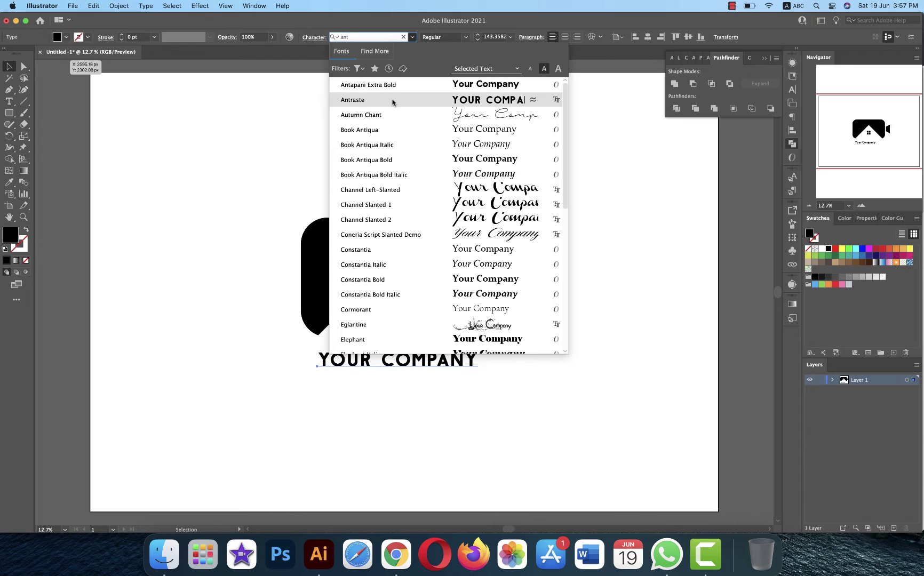
pyautogui.click(393, 100)
pyautogui.moveTo(398, 369); pyautogui.dragTo(455, 427)
# Duplicate the company text below itself, shrink the copy to about 123 pt and replace its wording with "TAGLINE HERE"
pyautogui.click(429, 417)
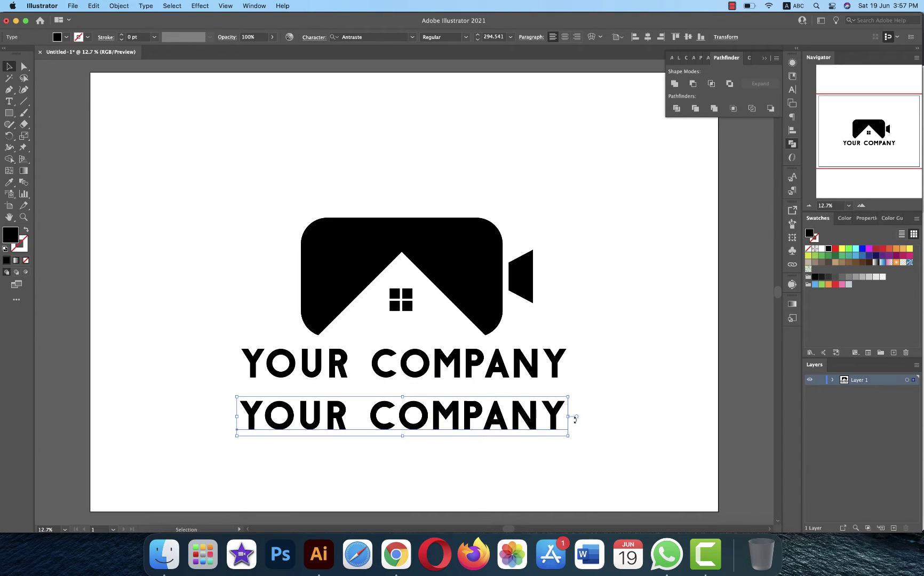
pyautogui.keyDown('shift'); pyautogui.moveTo(568, 416); pyautogui.dragTo(427, 404); pyautogui.keyUp('shift')
pyautogui.tripleClick(399, 406)
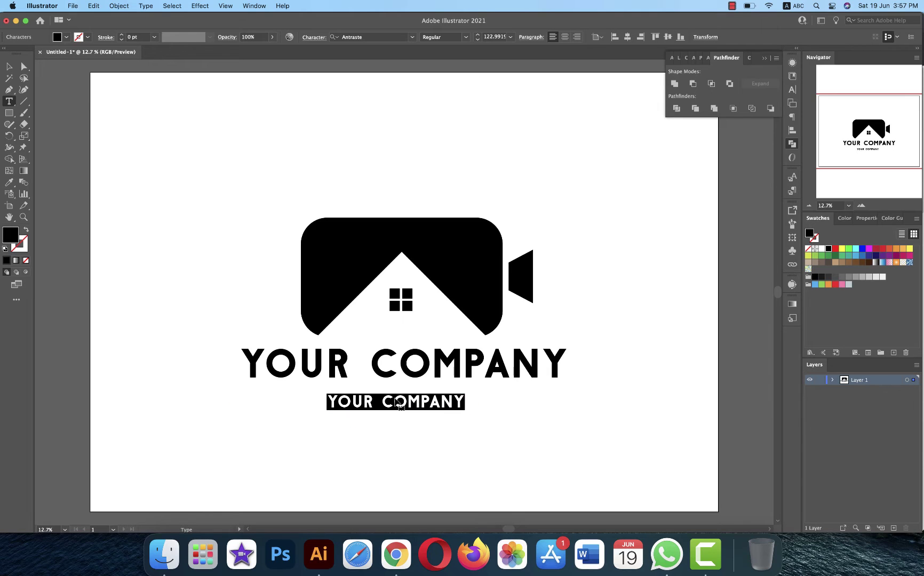
pyautogui.write('TAGLI')
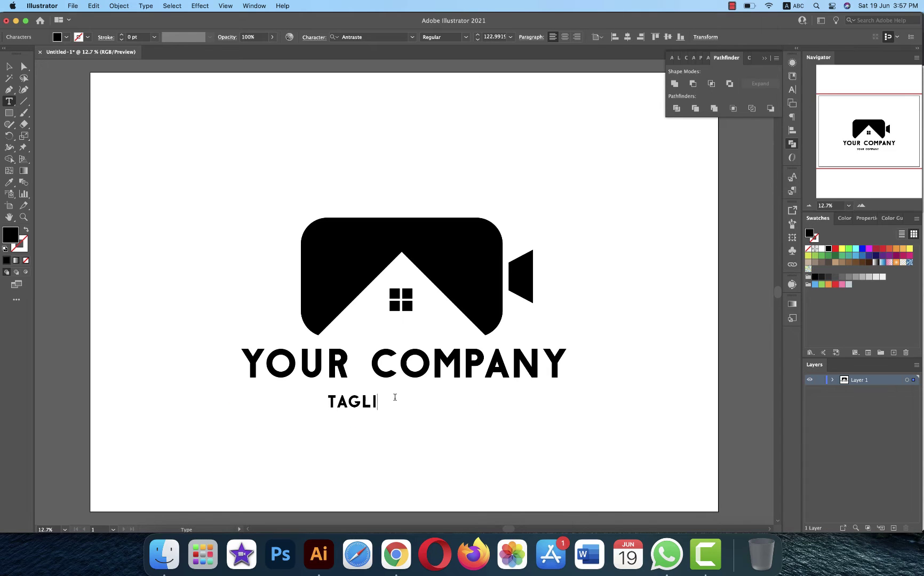
pyautogui.write('NE HERE')
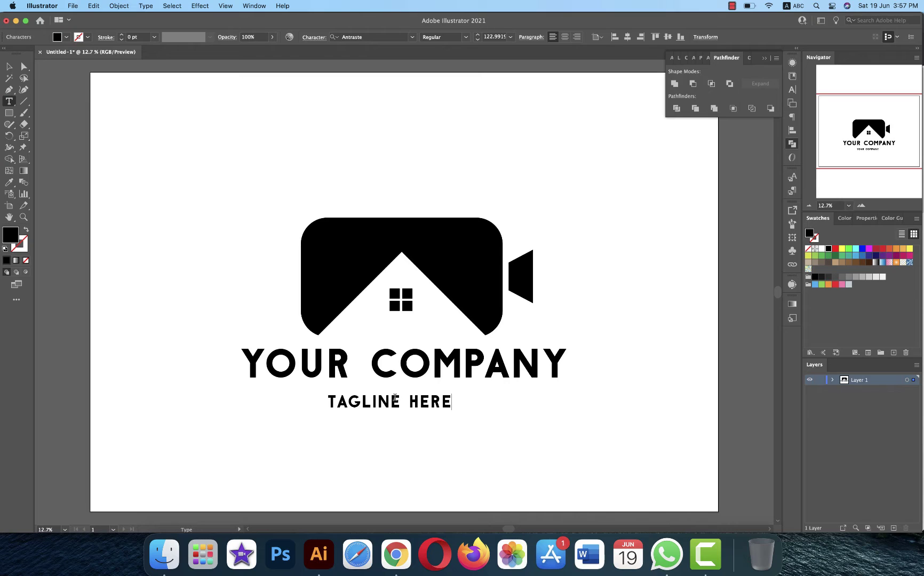
pyautogui.press('Escape')
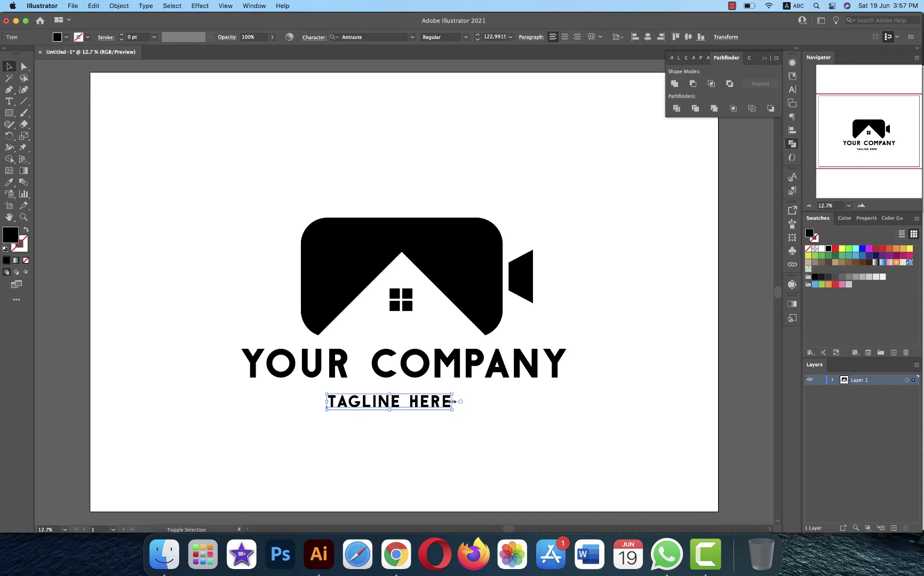
# Shrink the tagline to about 97.4 pt directly under the company name and widen its letter spacing considerably
pyautogui.moveTo(453, 401); pyautogui.dragTo(390, 410)
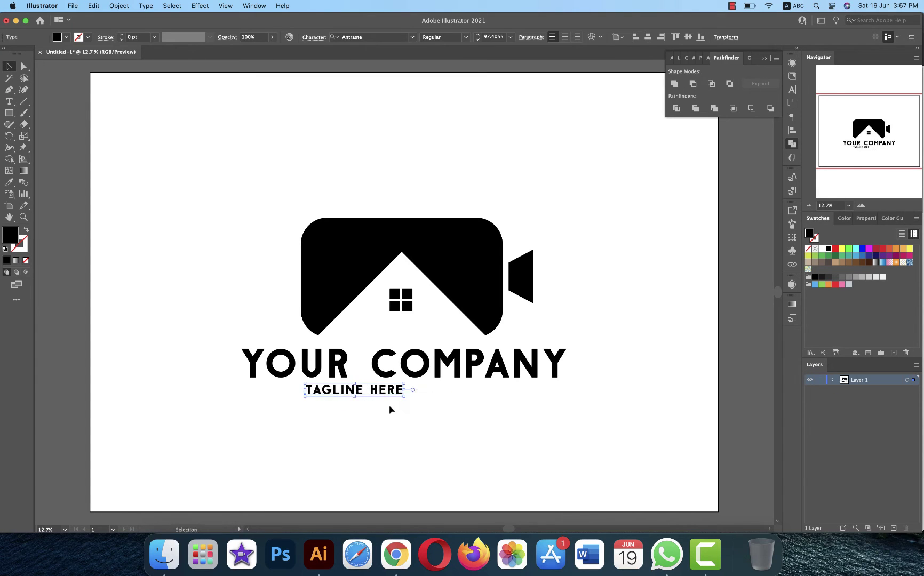
pyautogui.hotkey('alt', 'Right')
pyautogui.hotkey('alt', 'Right')
pyautogui.hotkey('alt', 'Right')
pyautogui.hotkey('alt', 'Right')
pyautogui.hotkey('alt', 'Right')
pyautogui.hotkey('alt', 'Right')
pyautogui.hotkey('alt', 'Right')
pyautogui.hotkey('alt', 'Right')
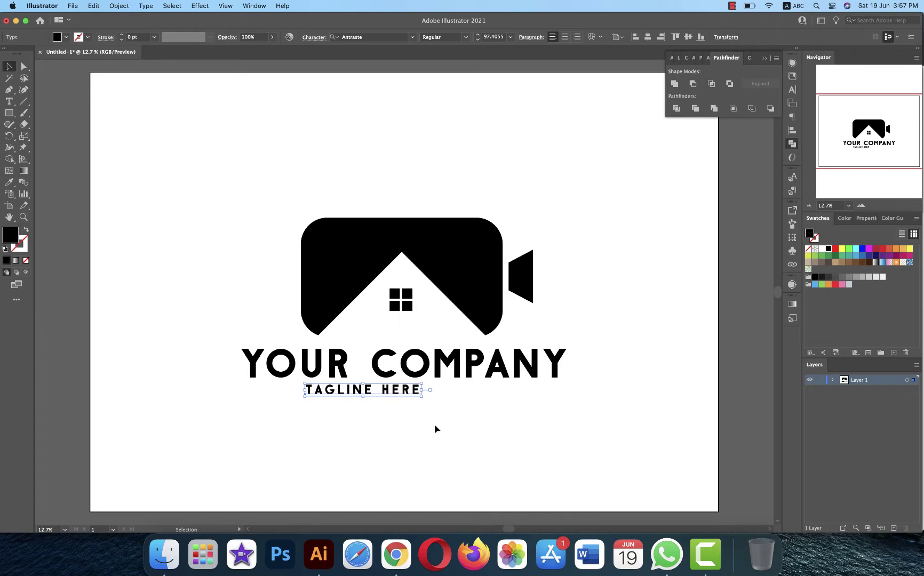
pyautogui.hotkey('alt', 'Right')
pyautogui.hotkey('alt', 'Right')
pyautogui.hotkey('alt', 'Right')
pyautogui.hotkey('alt', 'Right')
pyautogui.hotkey('alt', 'Right')
pyautogui.hotkey('alt', 'Right')
pyautogui.hotkey('alt', 'Right')
pyautogui.hotkey('alt', 'Right')
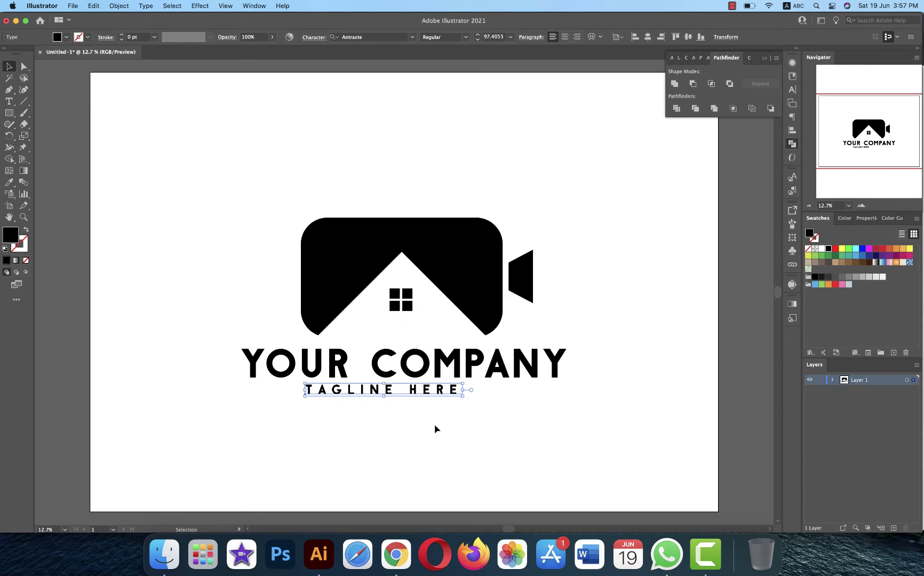
pyautogui.hotkey('alt', 'Right')
pyautogui.hotkey('alt', 'Right')
pyautogui.hotkey('alt', 'Right')
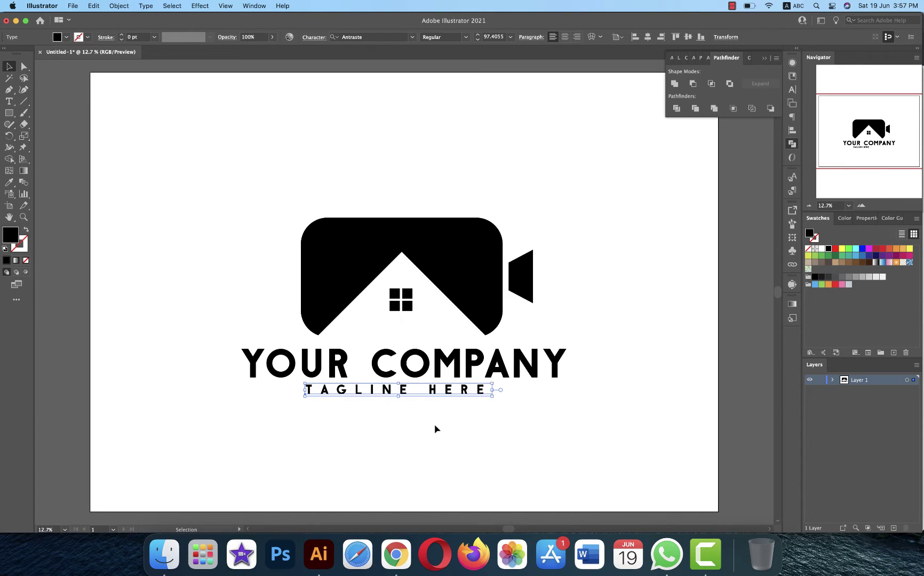
# Expand the company name and tagline text into shapes, with Object and Fill included
pyautogui.keyDown('shift'); pyautogui.click(472, 368); pyautogui.keyUp('shift')
pyautogui.press('super+shift+e')
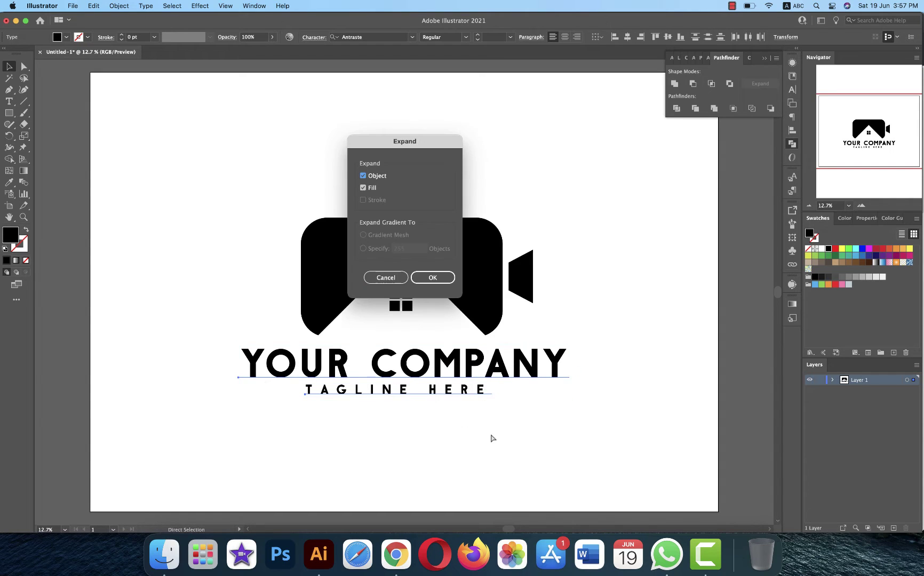
pyautogui.click(426, 275)
pyautogui.click(429, 277)
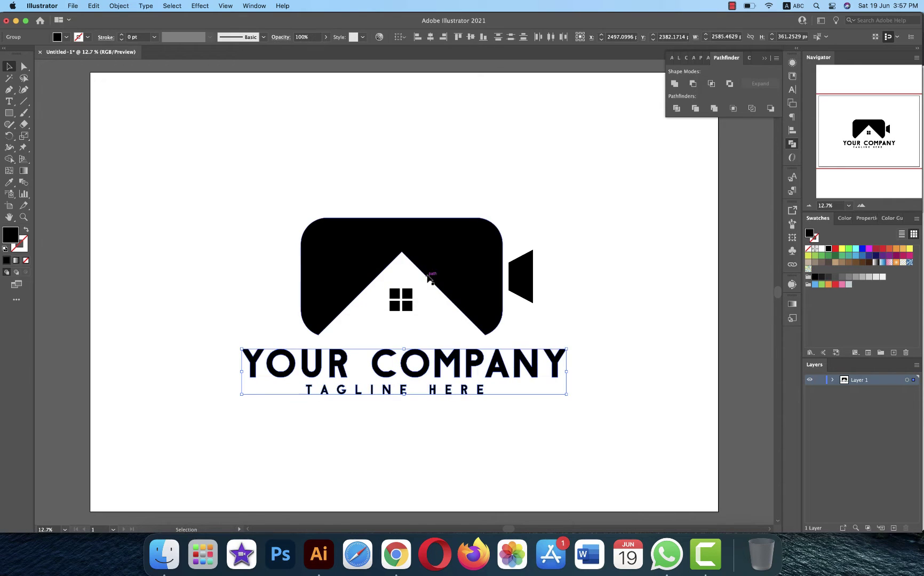
# Centre the company name and tagline on each other and scale them down slightly just beneath the logo
pyautogui.hotkey('shift', 'Left')
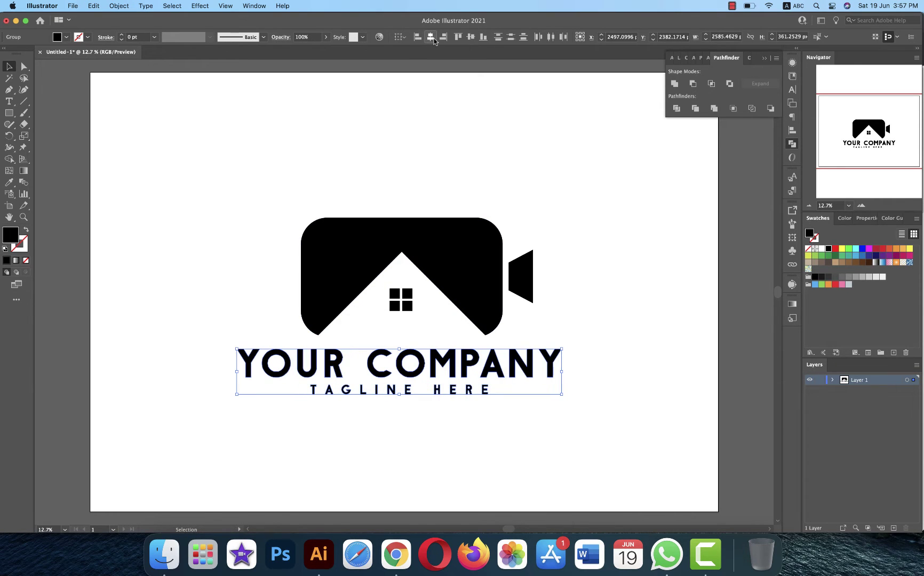
pyautogui.moveTo(396, 422); pyautogui.dragTo(484, 382)
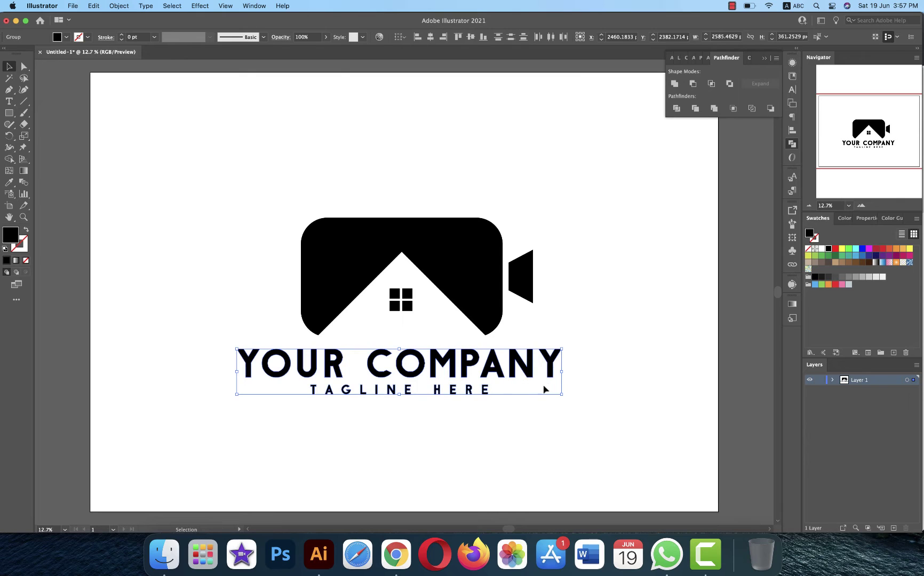
pyautogui.moveTo(562, 372); pyautogui.dragTo(540, 376)
pyautogui.moveTo(473, 374); pyautogui.dragTo(483, 369)
pyautogui.click(485, 429)
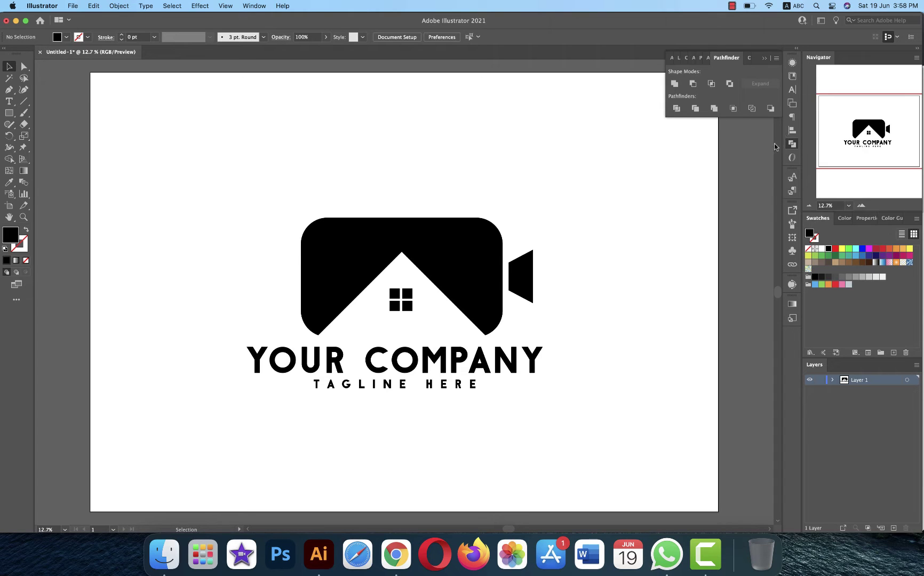
# Close the Pathfinder options and recolour the complete logo, including both text lines, with the lightest grey swatch
pyautogui.click(790, 144)
pyautogui.moveTo(225, 187); pyautogui.dragTo(583, 431)
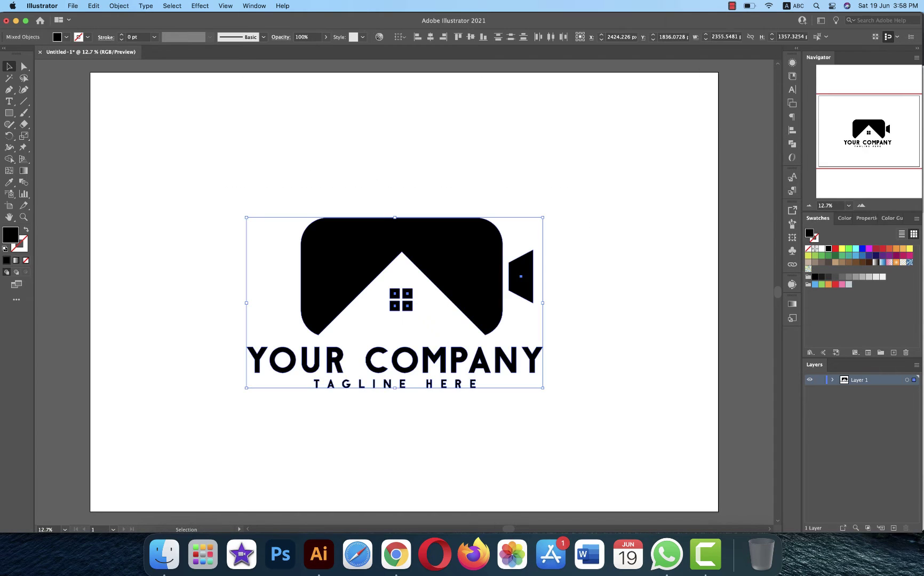
pyautogui.click(883, 277)
pyautogui.click(544, 160)
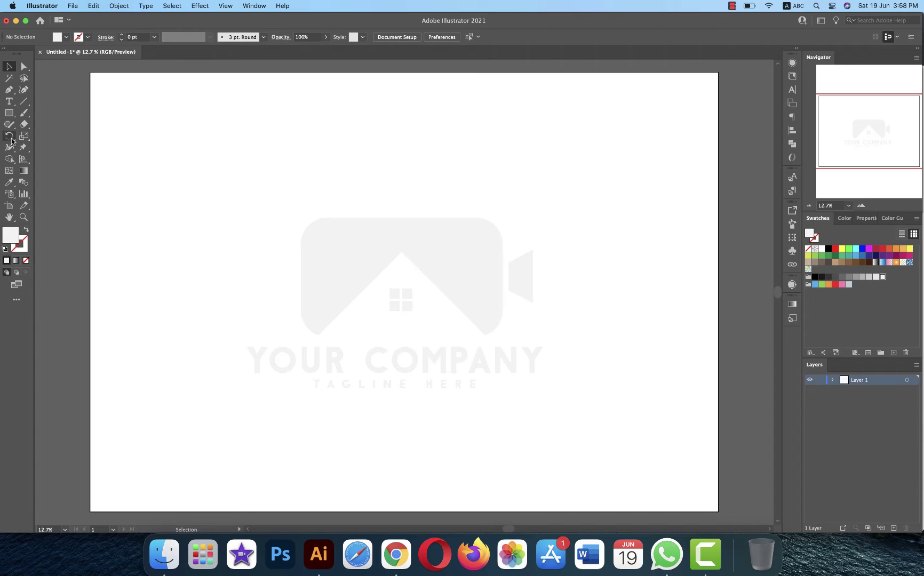
# Draw a 5000 x 3500 px rectangle covering the artboard, fill it black and send it behind the logo
pyautogui.click(10, 113)
pyautogui.moveTo(90, 73); pyautogui.dragTo(719, 512)
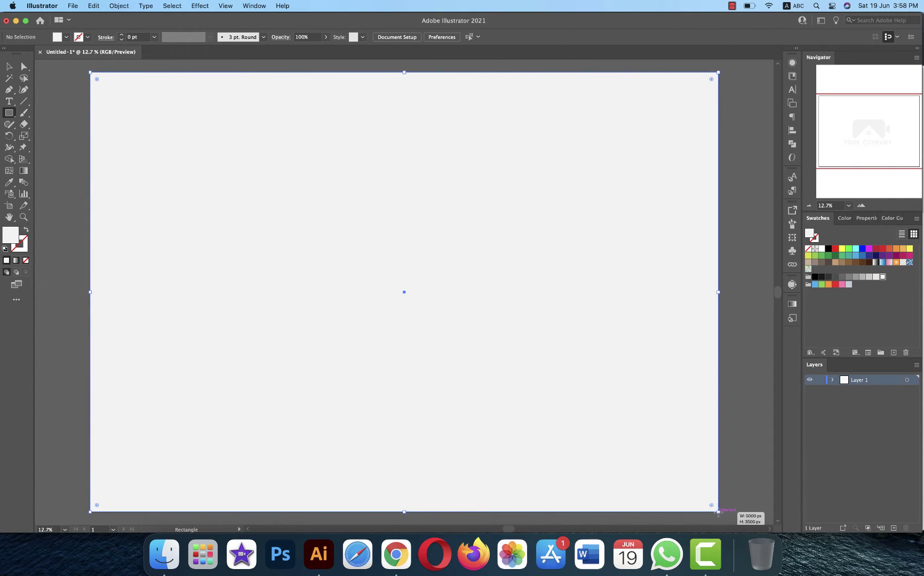
pyautogui.click(815, 276)
pyautogui.rightClick(623, 245)
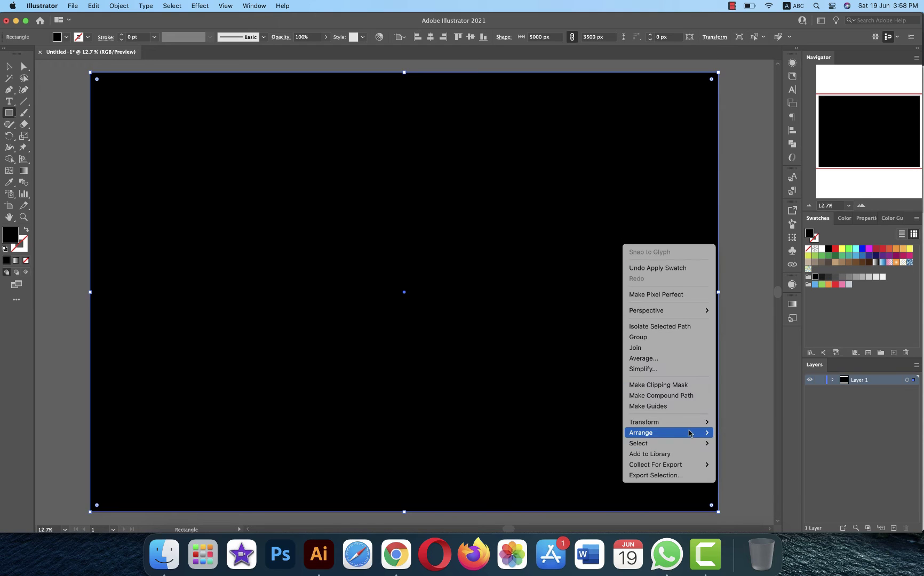
pyautogui.moveTo(689, 434)
pyautogui.click(738, 466)
pyautogui.click(739, 303)
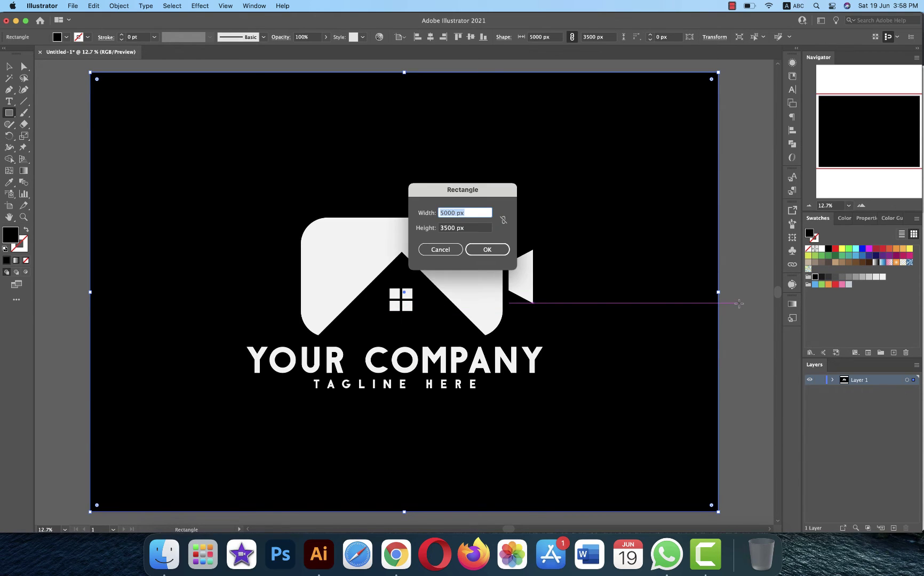
pyautogui.click(441, 249)
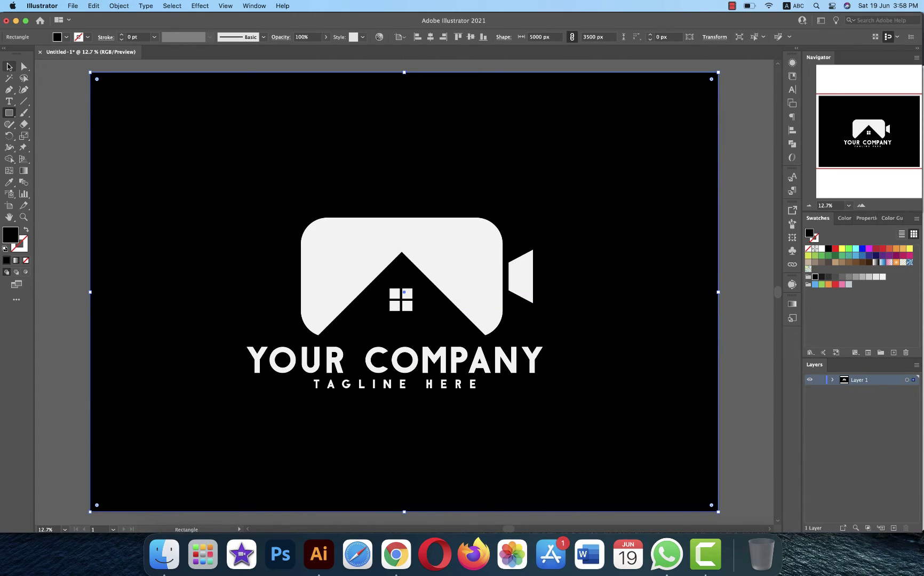
pyautogui.click(9, 67)
pyautogui.click(76, 120)
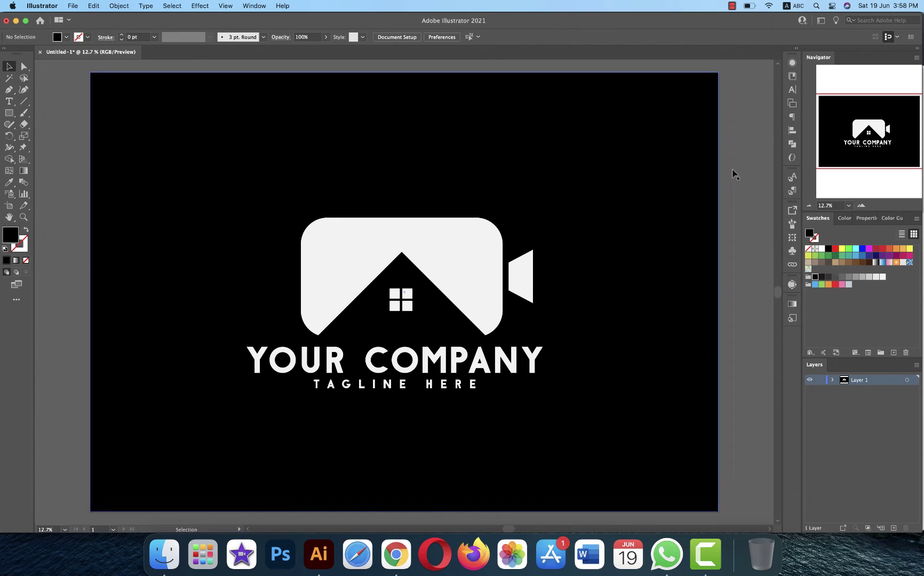
# Save the document in Illustrator EPS format as media-1.eps in the secret commerce folder
pyautogui.click(73, 6)
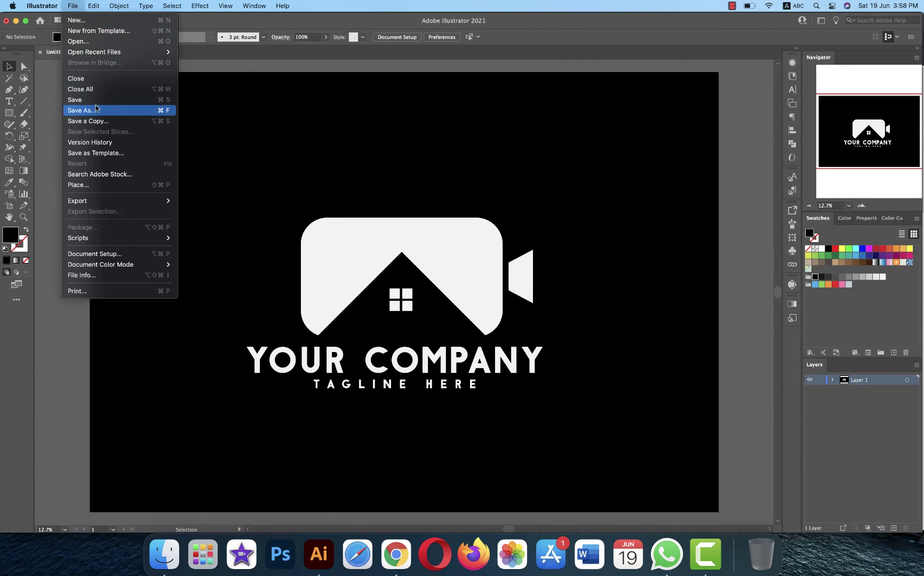
pyautogui.click(95, 110)
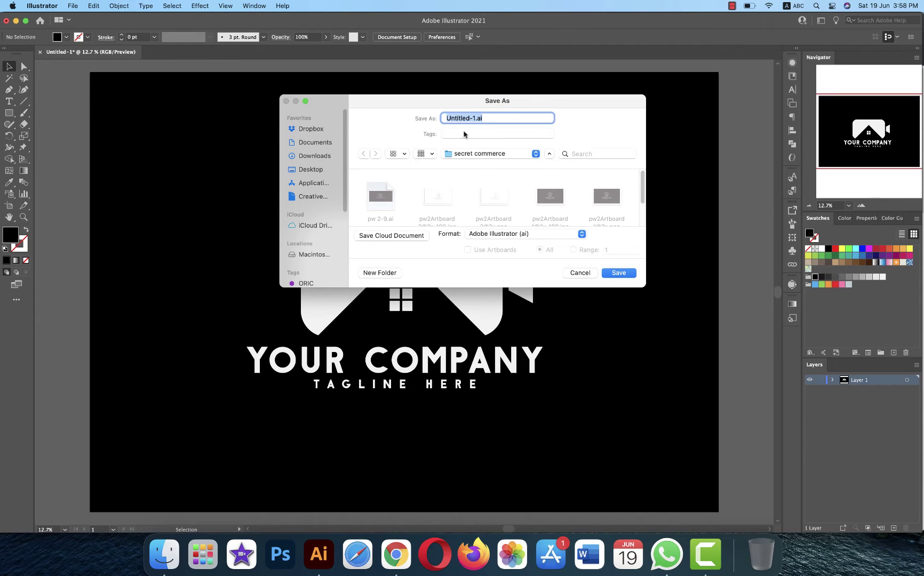
pyautogui.click(502, 234)
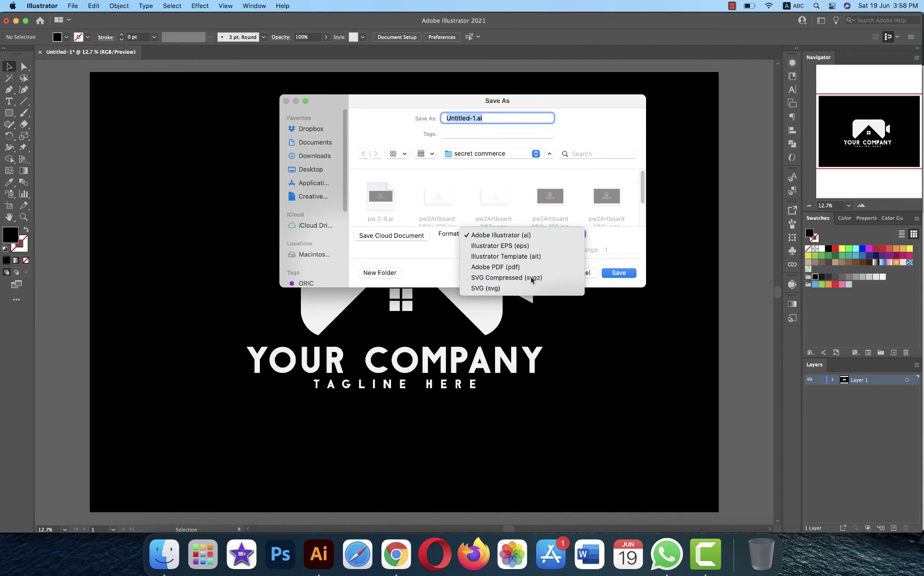
pyautogui.click(526, 246)
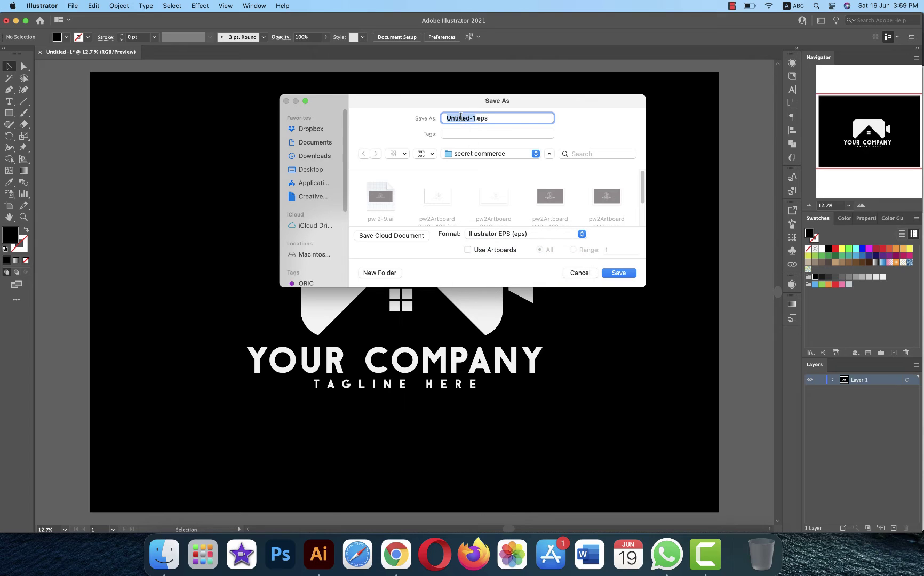
pyautogui.doubleClick(461, 118)
pyautogui.write('media')
pyautogui.click(618, 273)
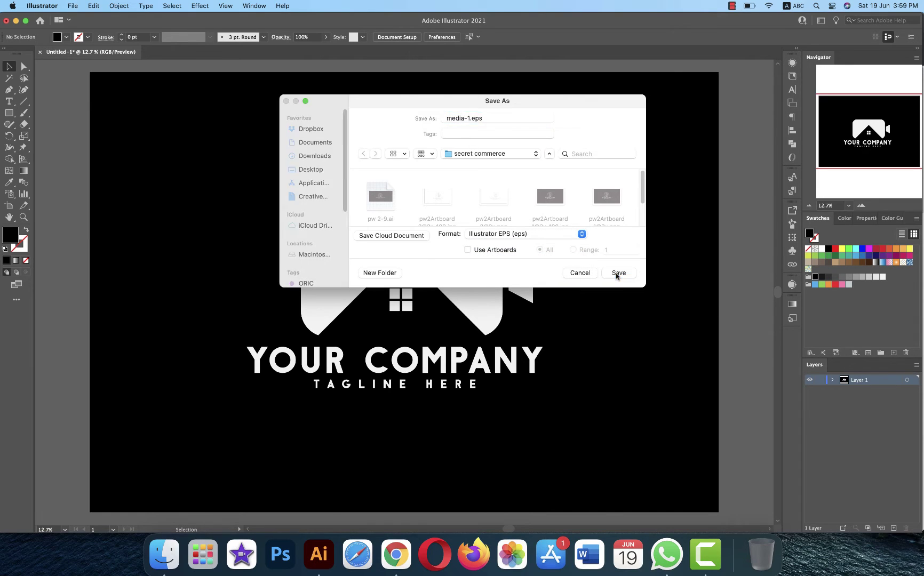
# Set the EPS version to Illustrator 10 EPS and finish saving the file
pyautogui.click(616, 134)
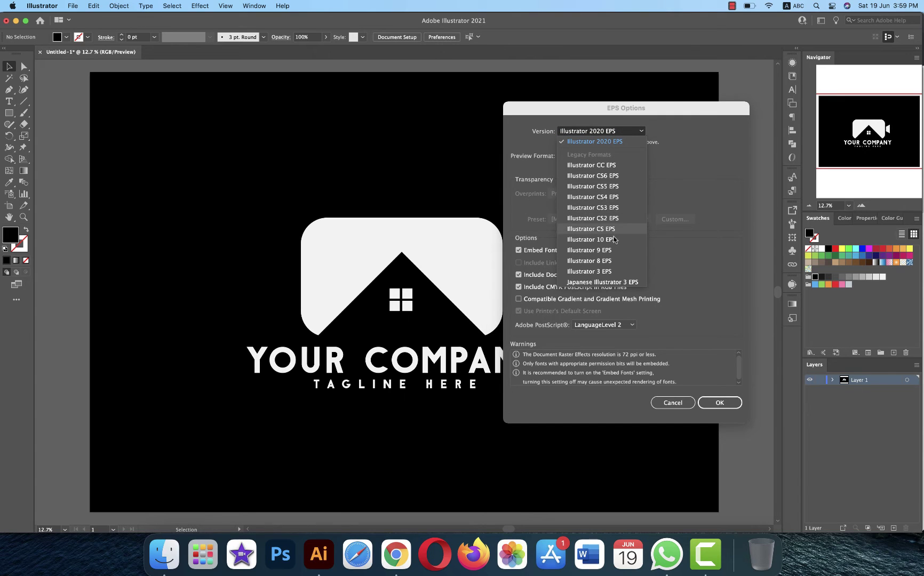
pyautogui.click(592, 239)
pyautogui.click(723, 392)
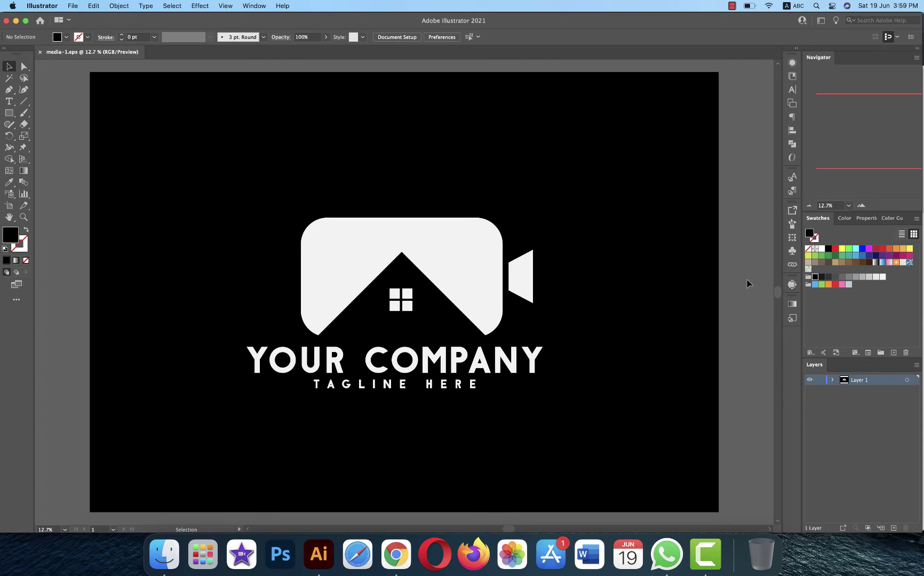
# Switch to FileZilla Pro and connect to the saved "alamy" site at upload.alamy.com
pyautogui.click(202, 554)
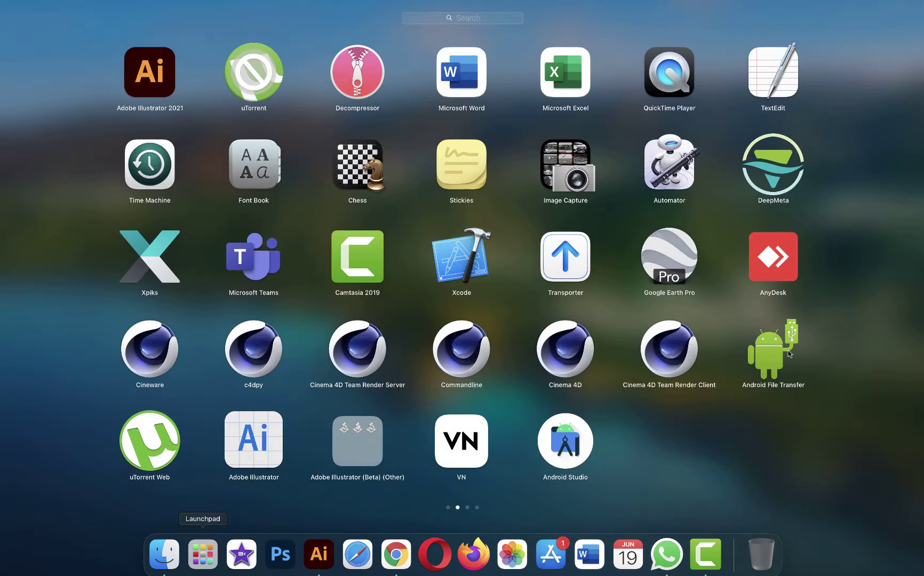
pyautogui.hscroll(3, 779, 358)
pyautogui.click(355, 293)
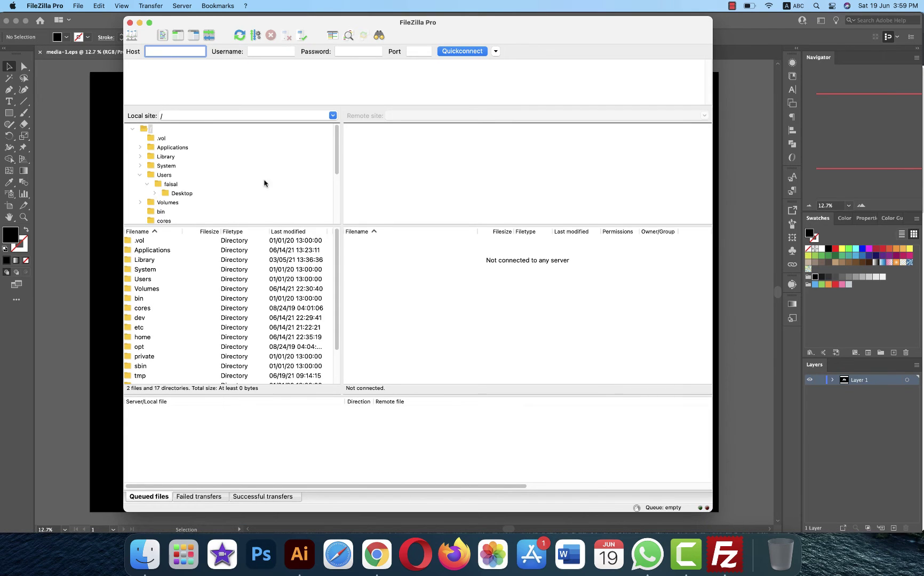
pyautogui.click(133, 36)
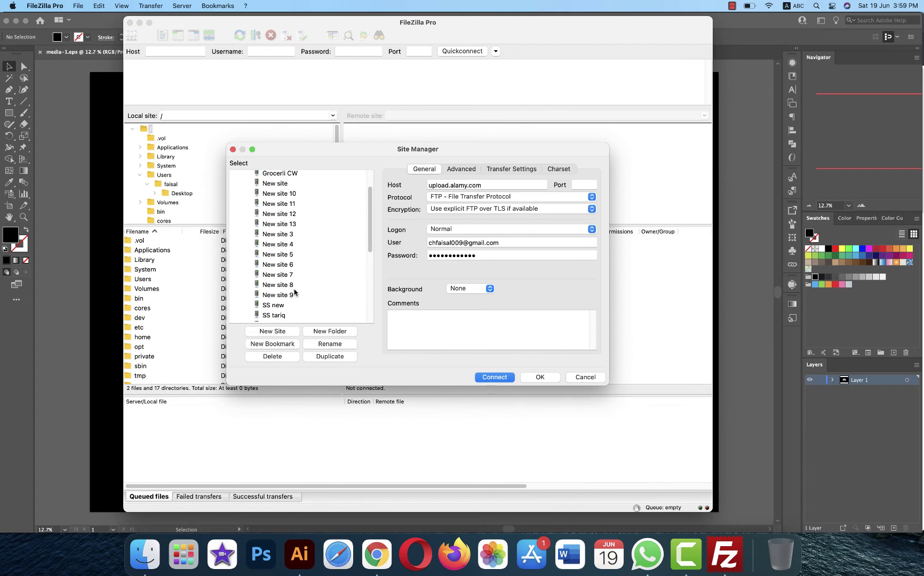
pyautogui.scroll(-3, 320, 282)
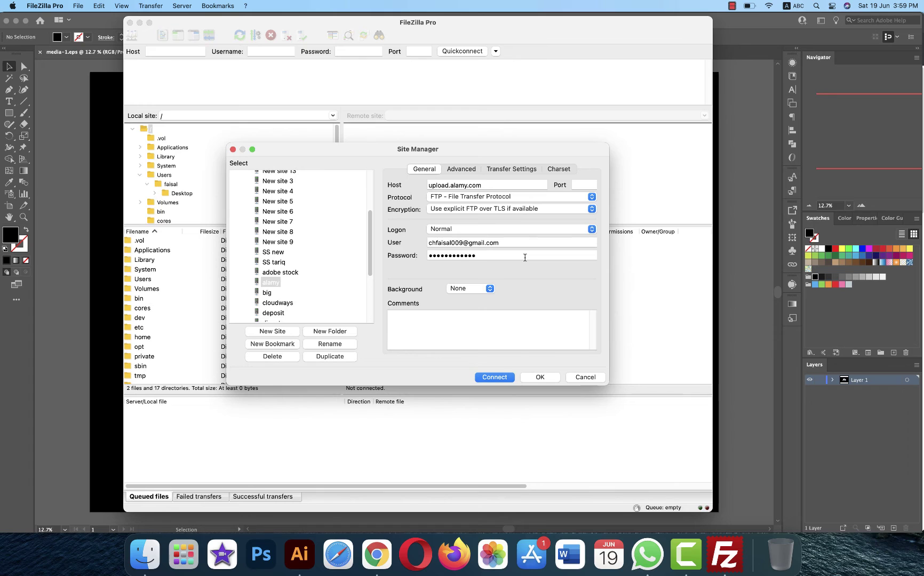
pyautogui.click(491, 377)
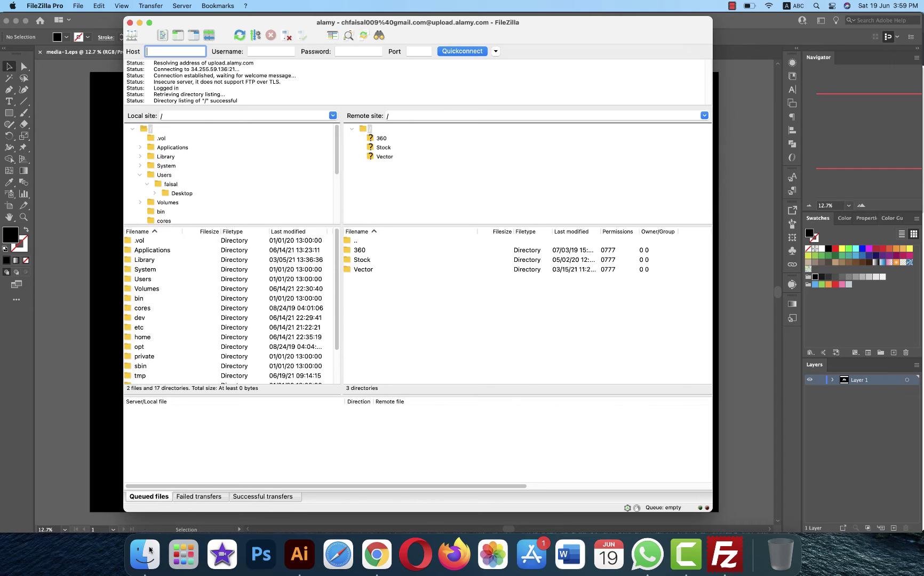
# Switch to Finder and open the secret commerce folder on the Desktop
pyautogui.click(150, 543)
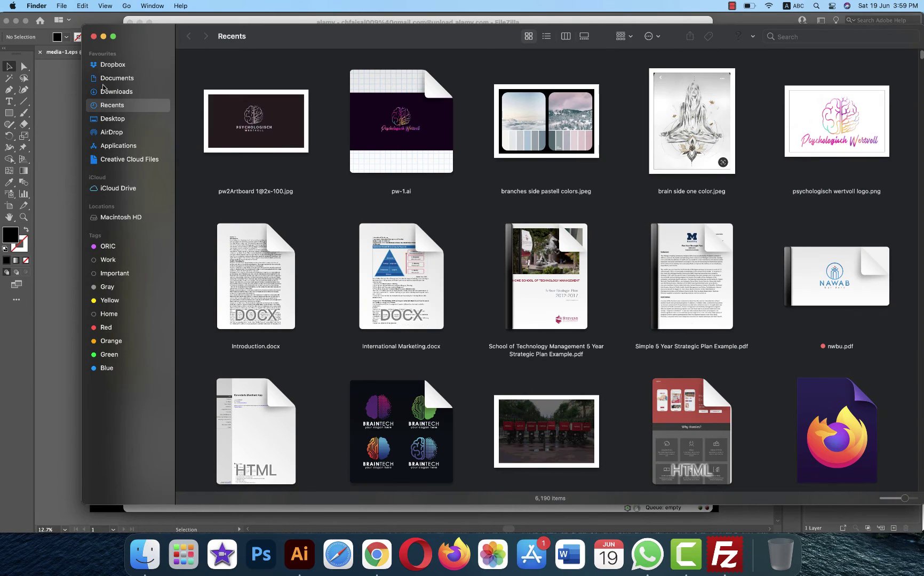
pyautogui.click(121, 120)
pyautogui.scroll(10, 538, 291)
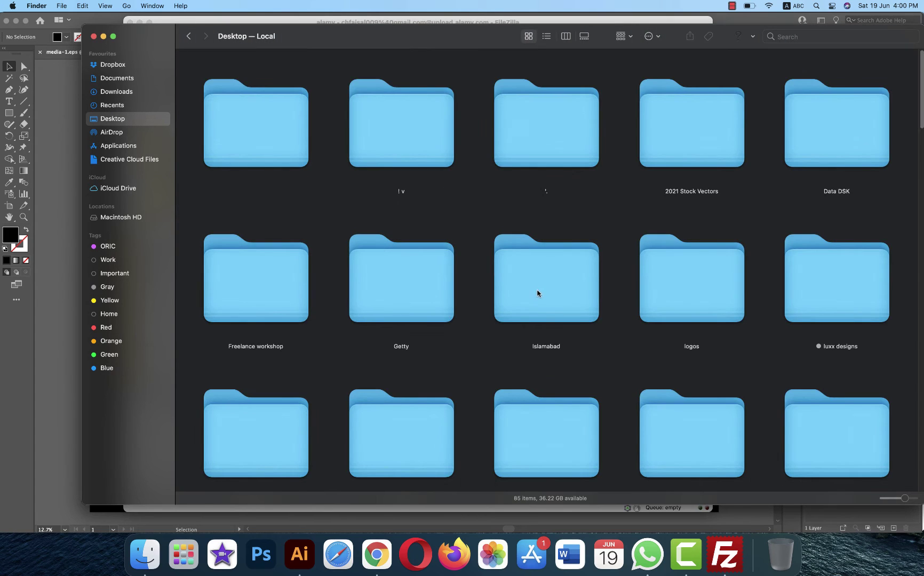
pyautogui.scroll(-5, 538, 293)
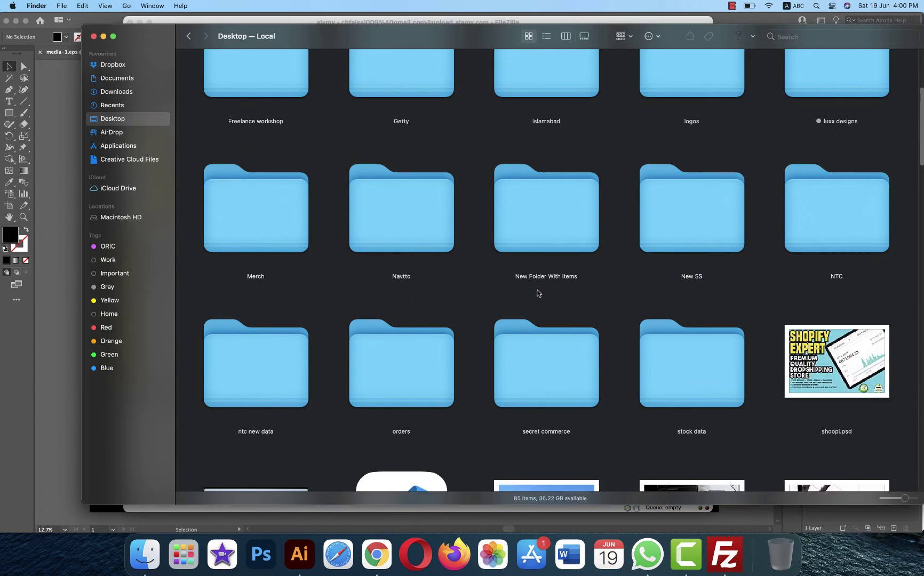
pyautogui.click(524, 385)
pyautogui.doubleClick(523, 385)
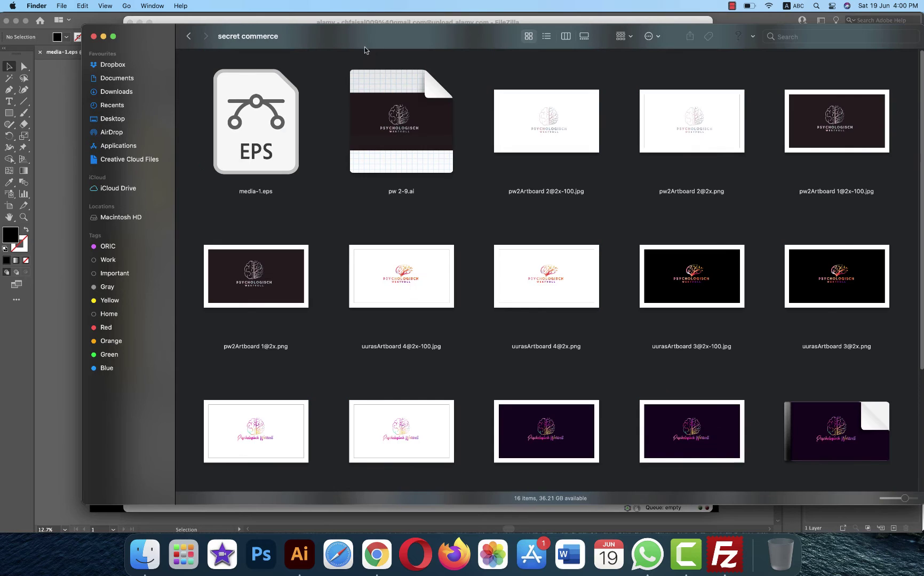
# Upload media-1.eps from the secret commerce folder to the remote Vector directory in FileZilla and close the Finder window
pyautogui.moveTo(365, 45); pyautogui.dragTo(510, 363)
pyautogui.moveTo(443, 434); pyautogui.dragTo(371, 290)
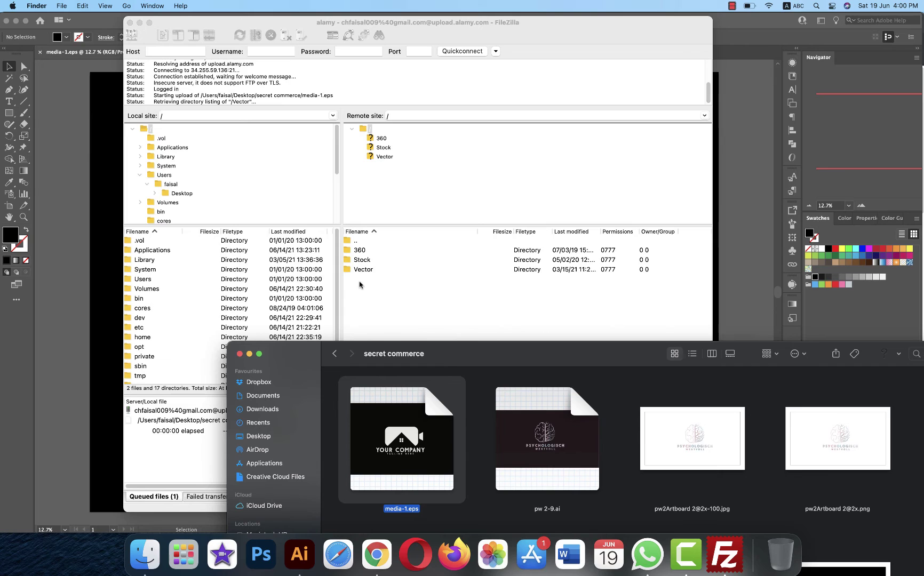
pyautogui.click(240, 354)
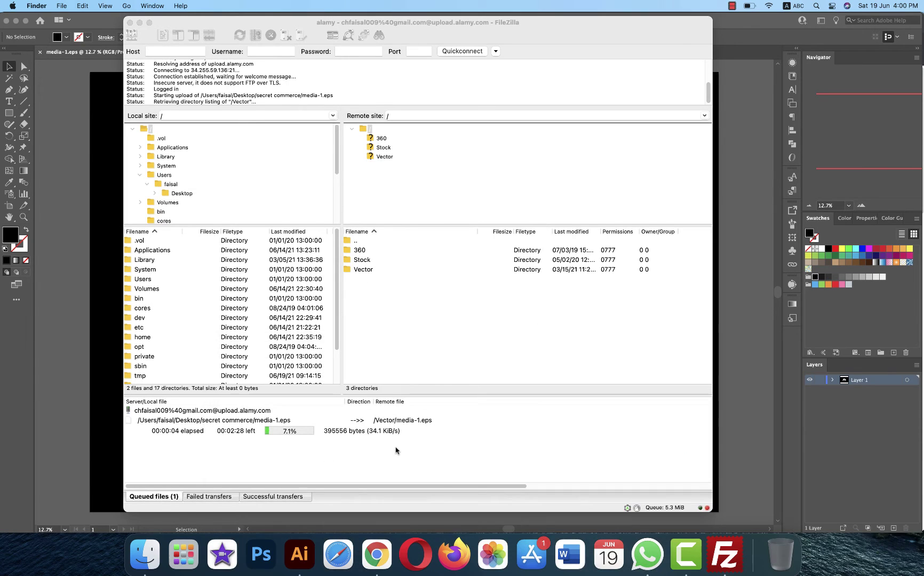
pyautogui.click(391, 453)
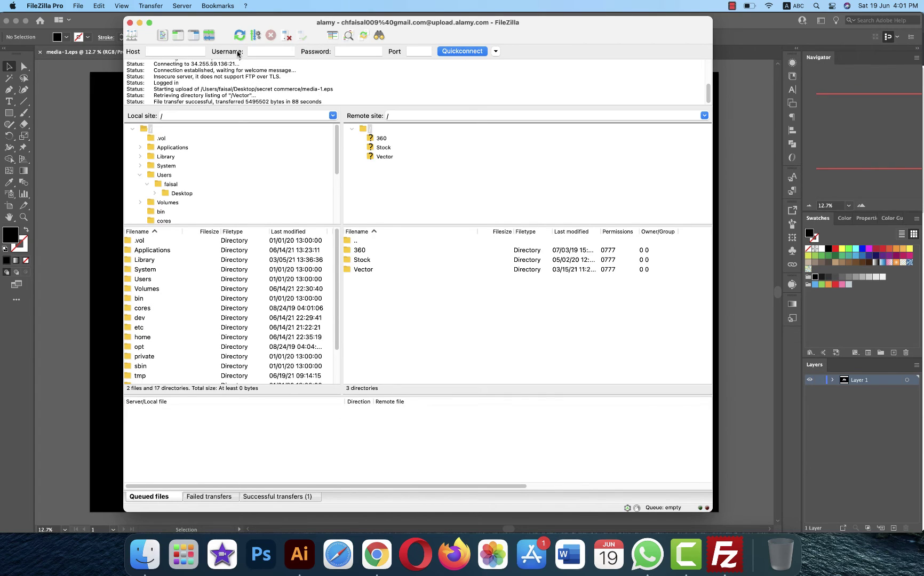
# Close FileZilla, switch to Chrome and replace the leftover FileZilla search and upload page with the Alamy dashboard
pyautogui.click(129, 23)
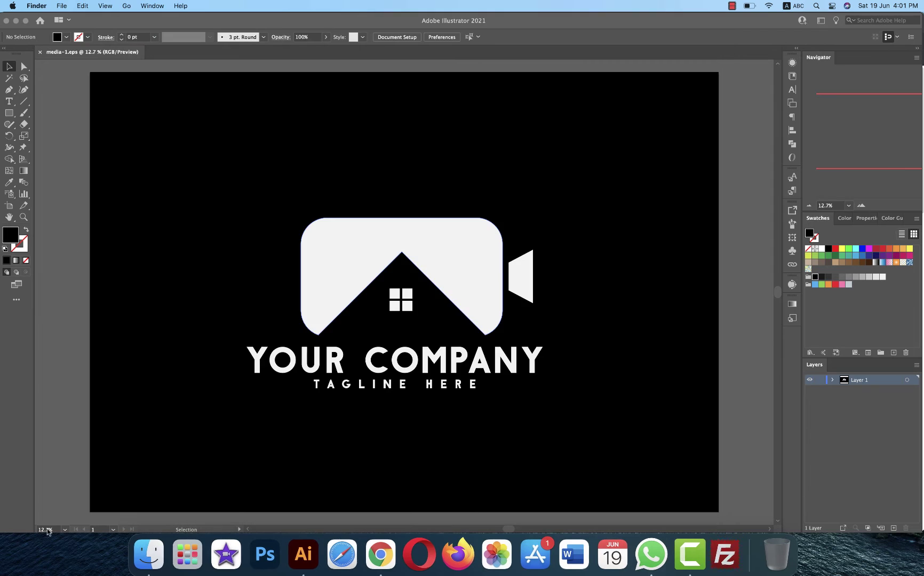
pyautogui.click(390, 555)
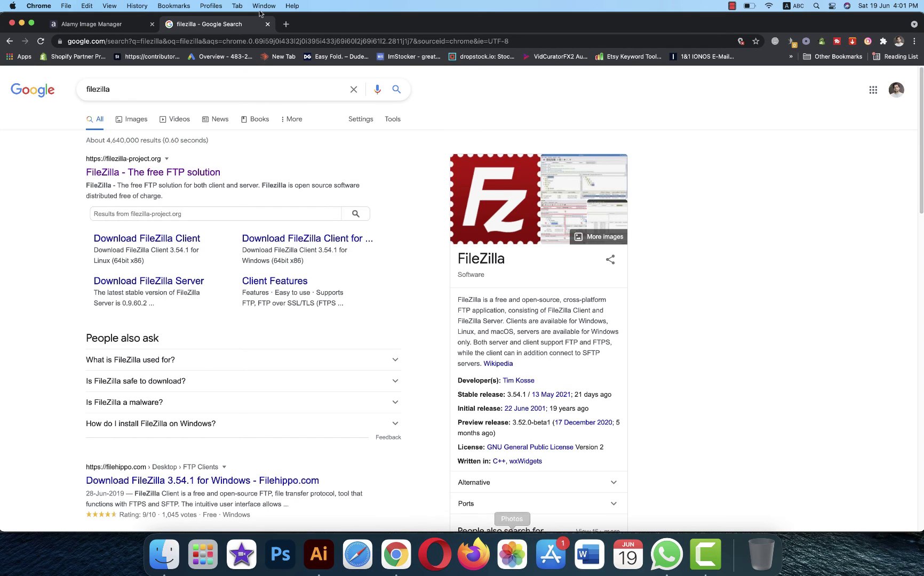
pyautogui.click(267, 24)
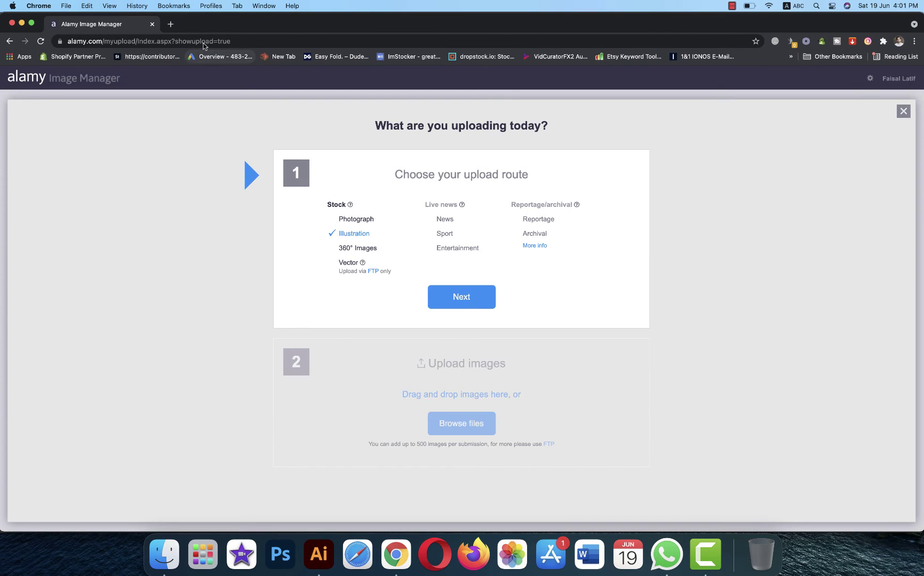
pyautogui.click(203, 42)
pyautogui.write('alamy')
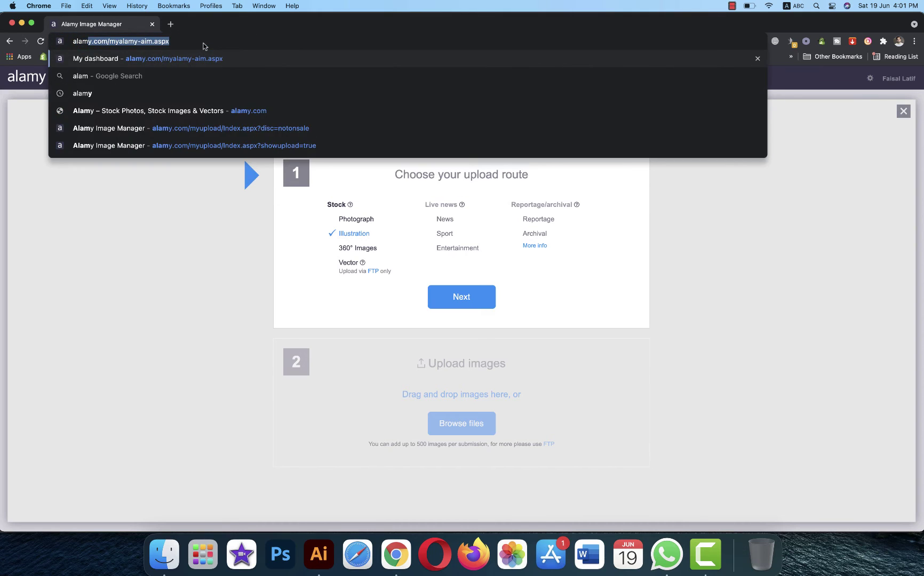
pyautogui.press('Return')
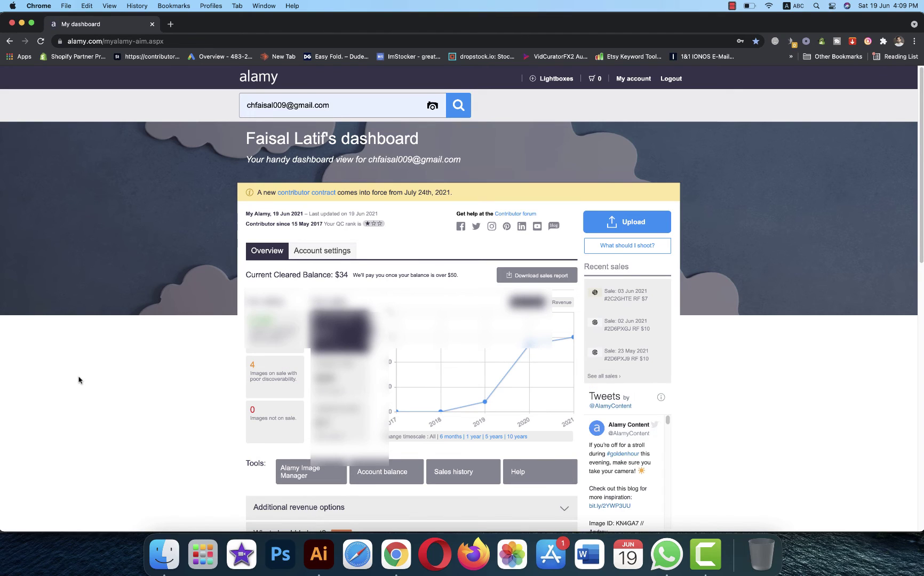
# Caption the not-on-sale image media-1.eps "Media house real estate home with camera symbol icon monogram vector logo design"
pyautogui.click(275, 424)
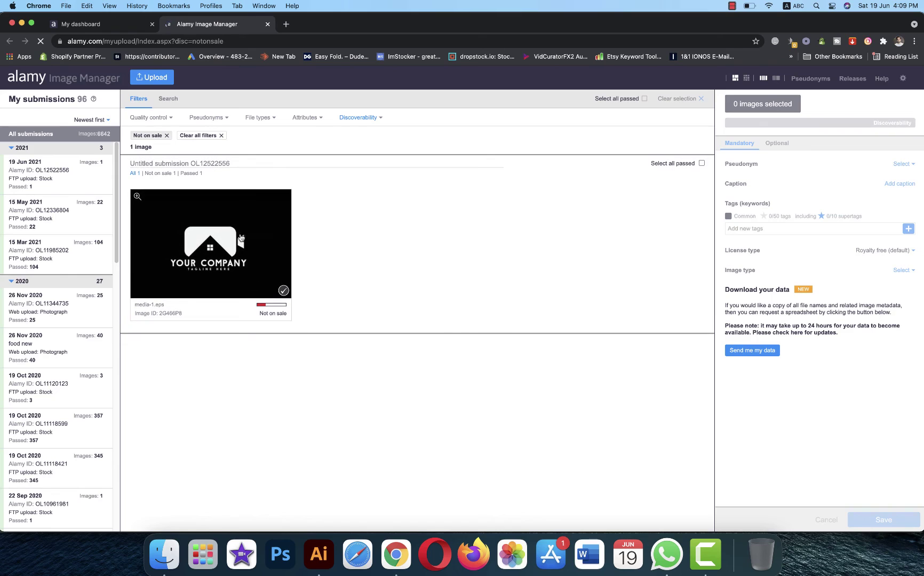
pyautogui.click(209, 255)
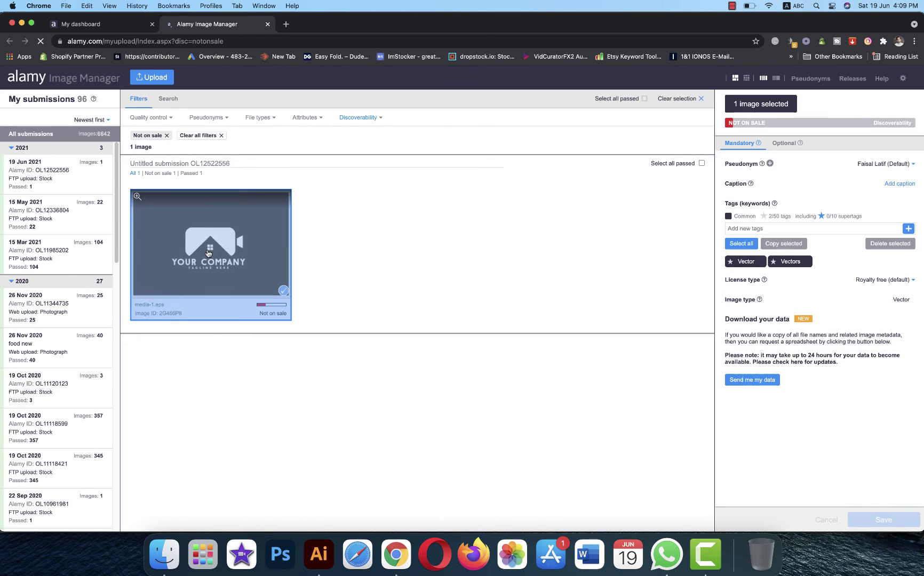
pyautogui.click(909, 184)
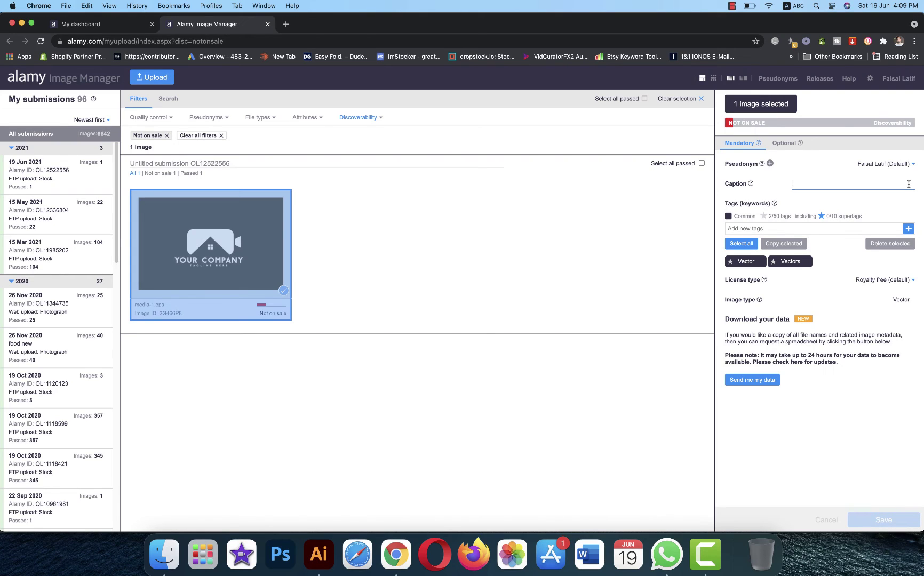
pyautogui.write('Media house real estate ho')
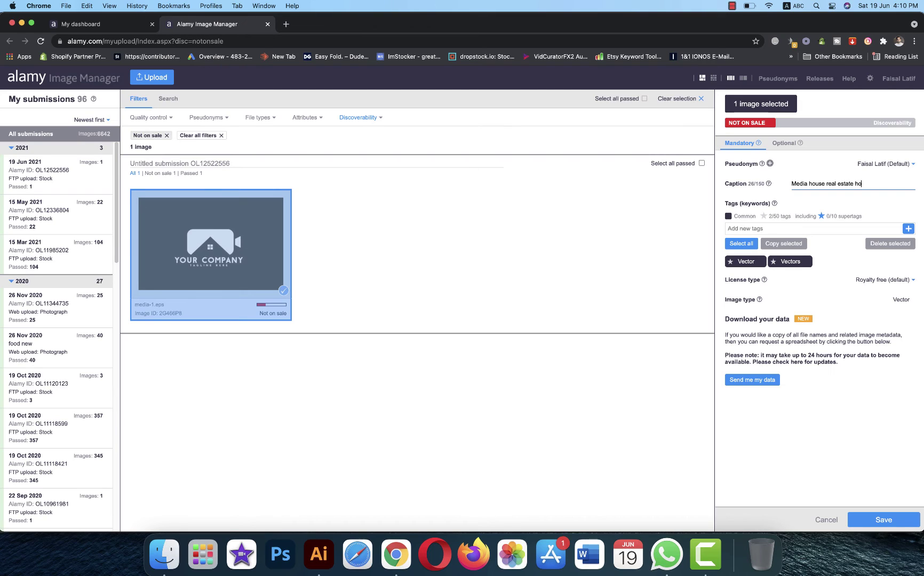
pyautogui.write('me with camera sy')
pyautogui.write('mb')
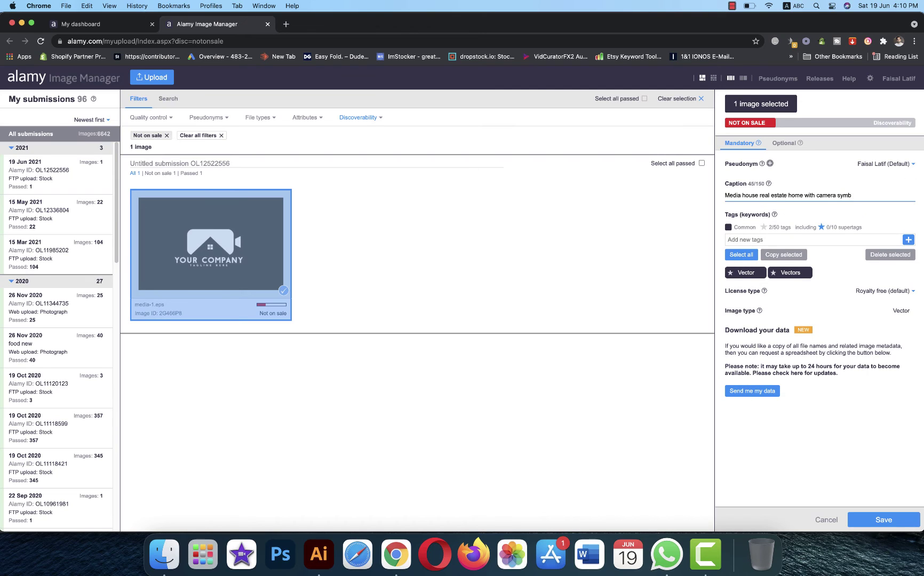
pyautogui.write('ol icon monogram vectror log')
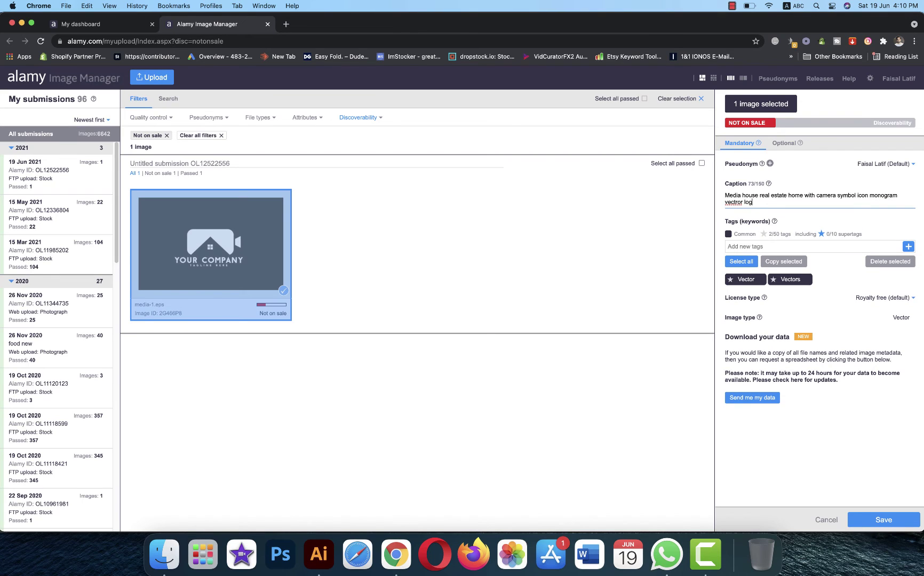
pyautogui.write('o design')
pyautogui.rightClick(735, 205)
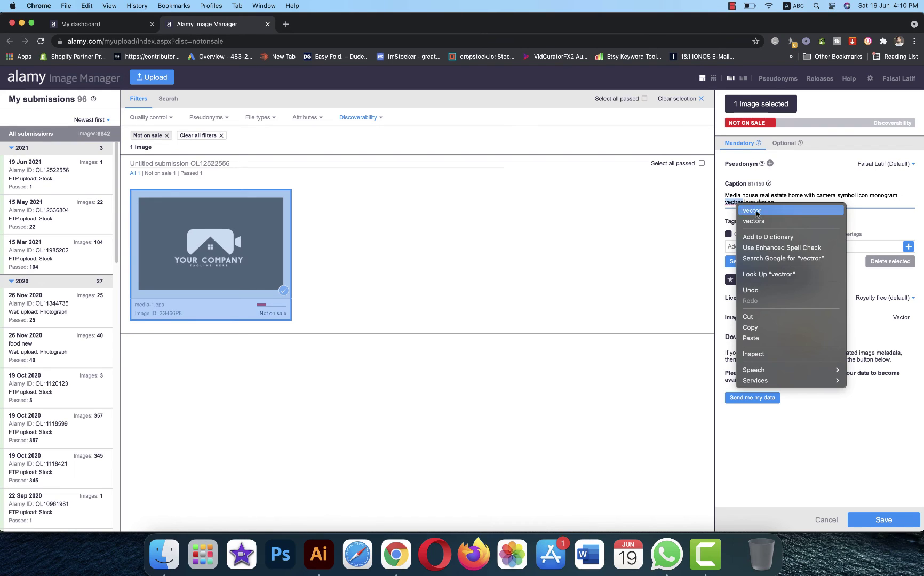
pyautogui.click(757, 212)
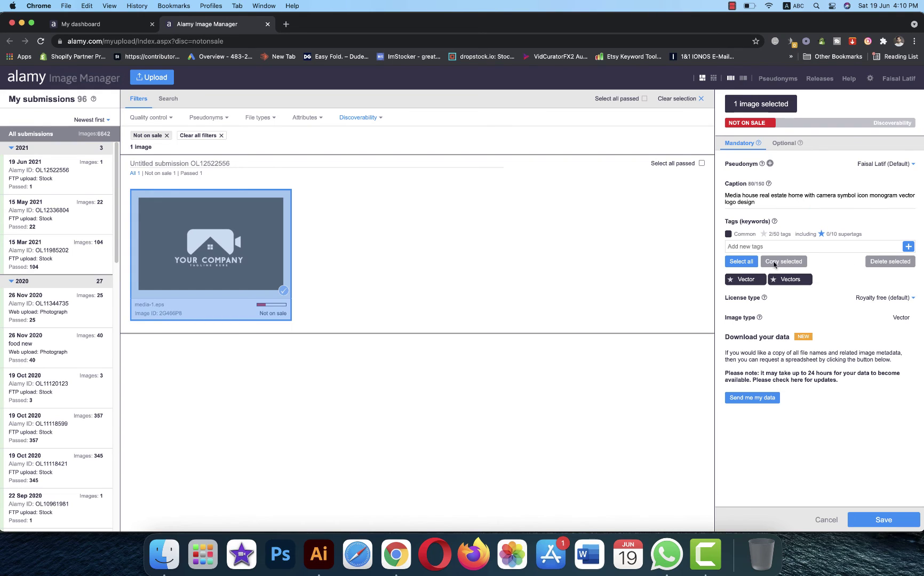
# Delete the existing Vector and Vectors tags from media-1.eps and confirm the deletion
pyautogui.click(746, 262)
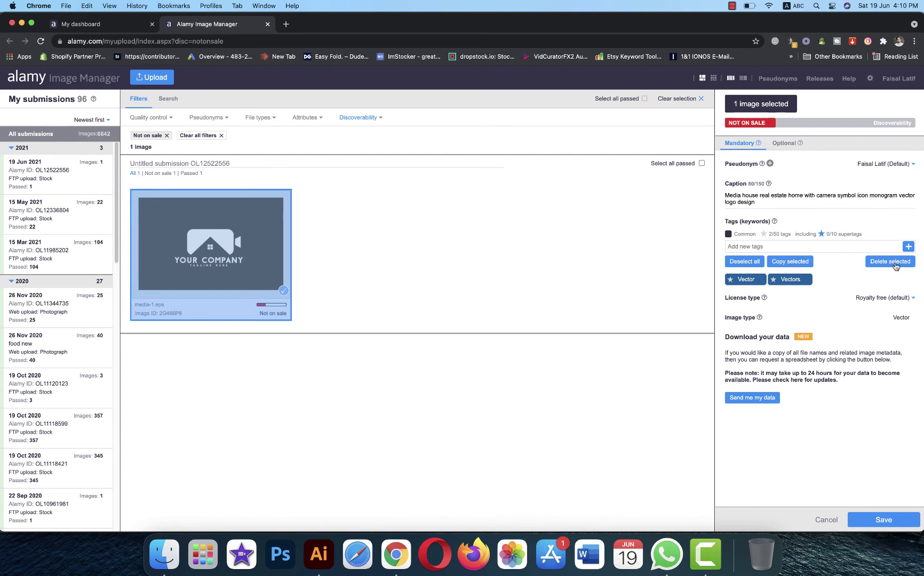
pyautogui.click(894, 262)
pyautogui.click(558, 326)
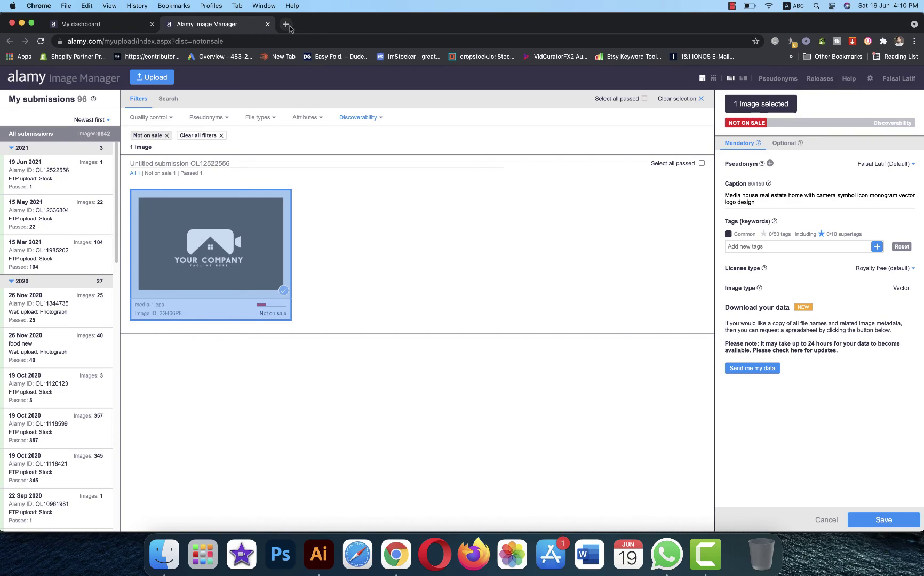
# Open dropstock.io keyword research in a new tab and search for "real estate camera logo" with the file type limited to Vector
pyautogui.click(286, 24)
pyautogui.click(480, 57)
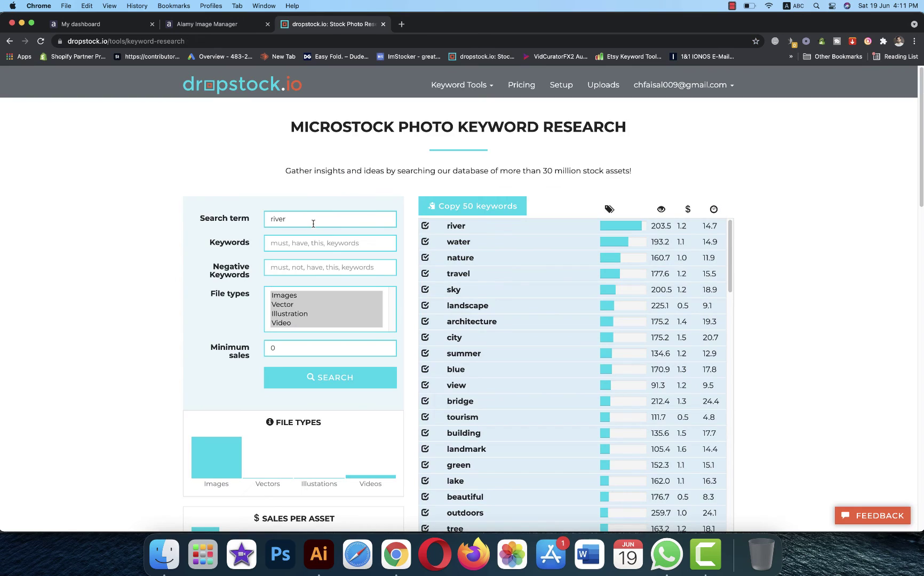
pyautogui.doubleClick(314, 223)
pyautogui.write('real')
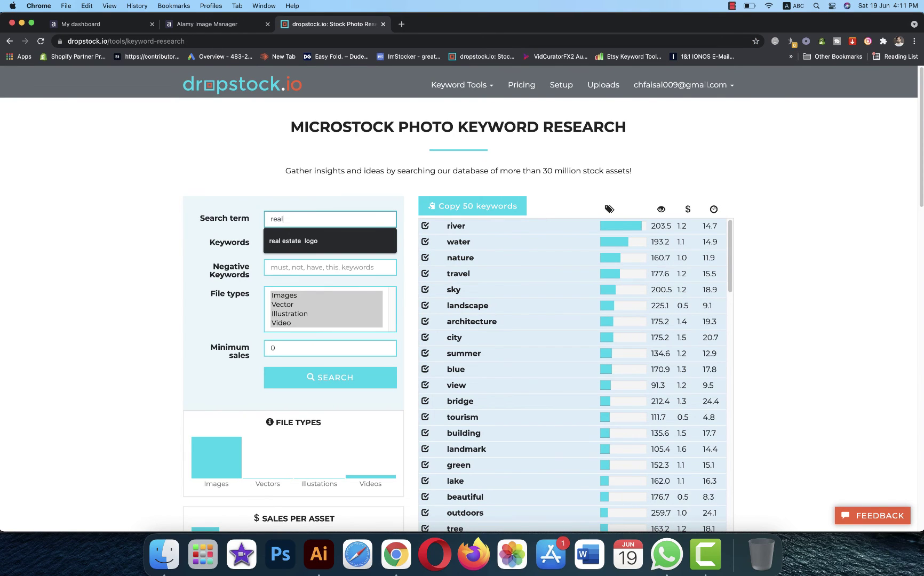
pyautogui.press('Down')
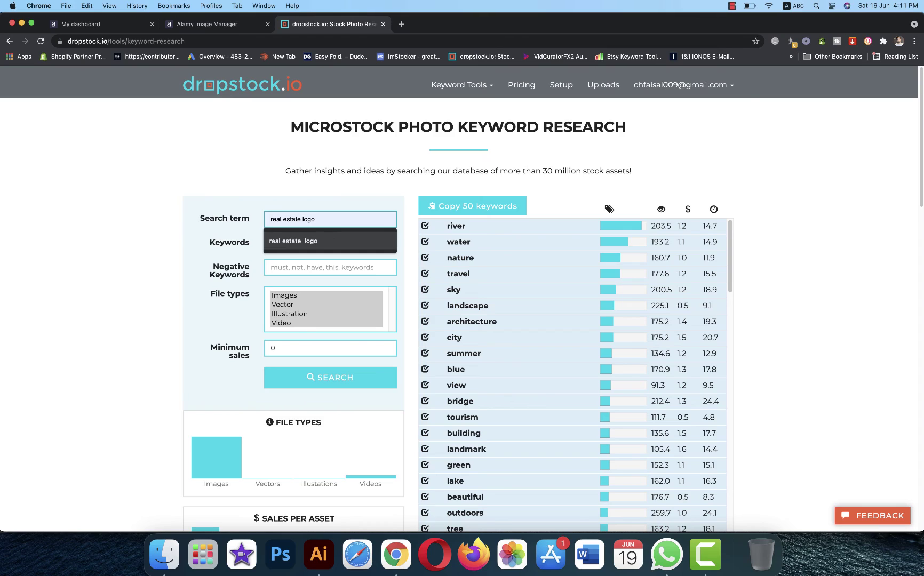
pyautogui.click(321, 241)
pyautogui.press('BackSpace')
pyautogui.press('BackSpace')
pyautogui.press('BackSpace')
pyautogui.press('BackSpace')
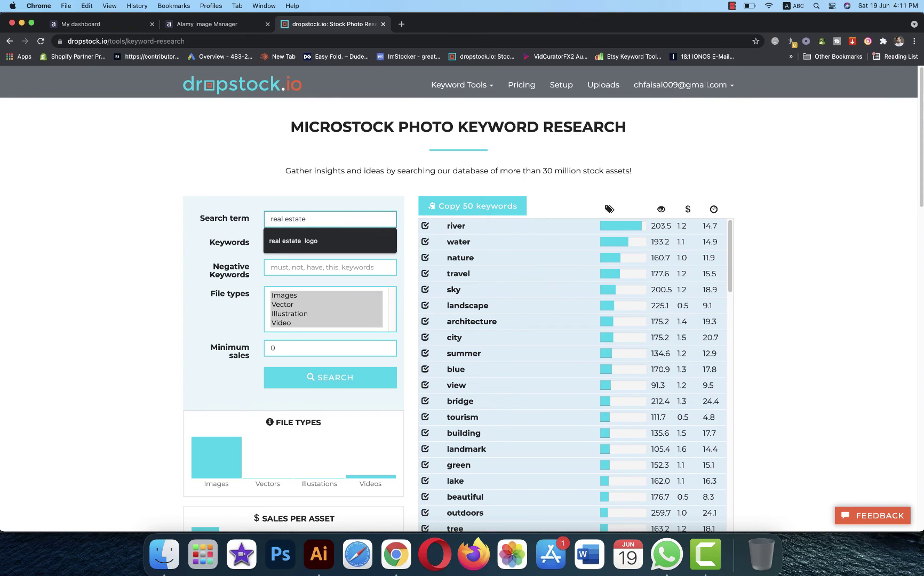
pyautogui.write('camera ')
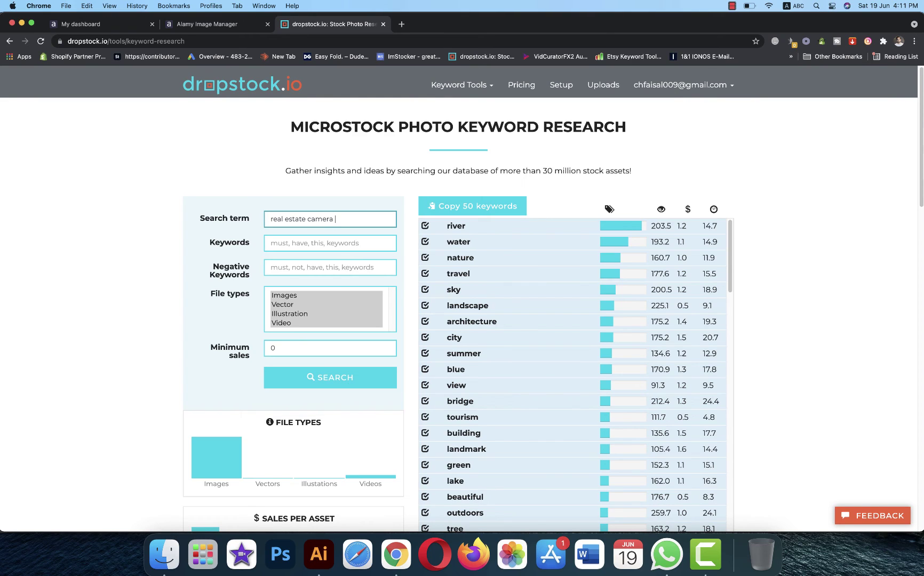
pyautogui.write('logo')
pyautogui.click(291, 306)
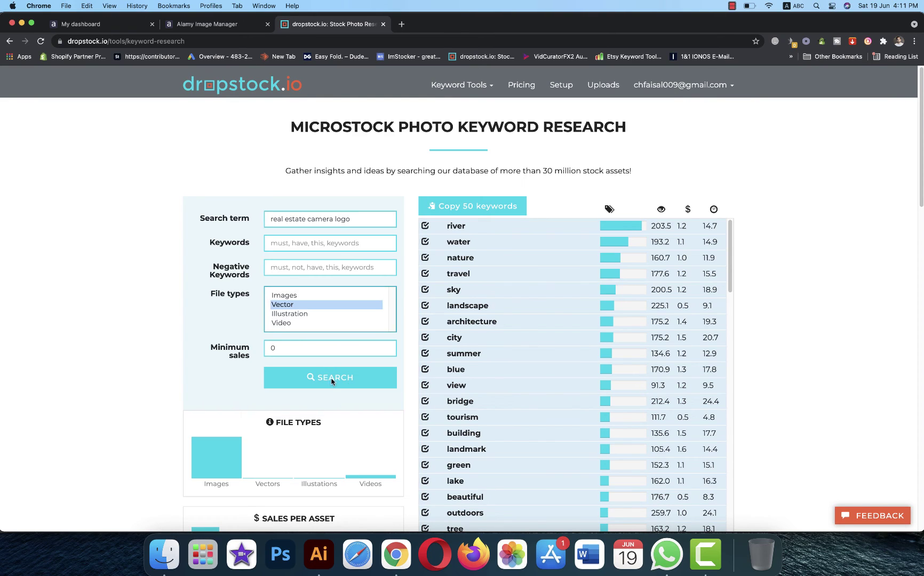
pyautogui.click(331, 377)
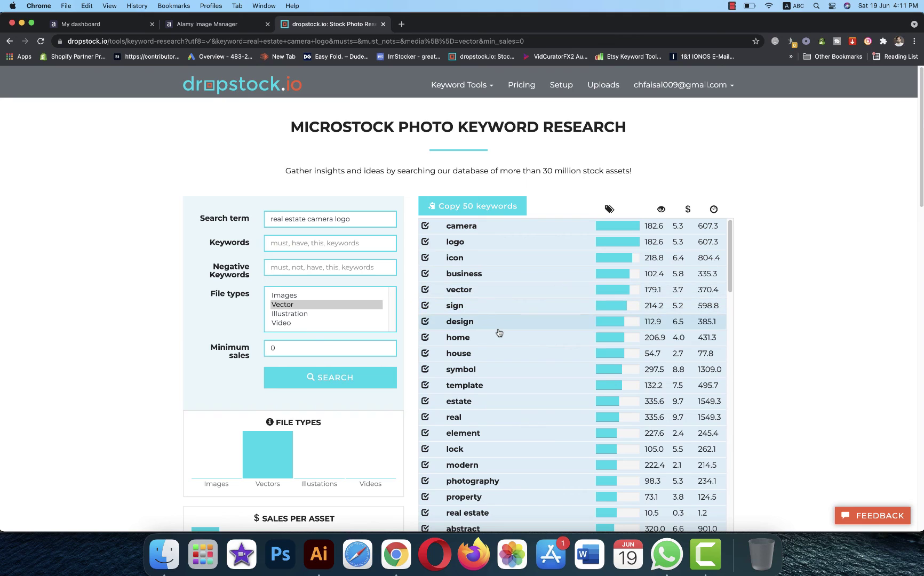
# Copy the 50 suggested keywords from dropstock.io and add them as tags to media-1.eps in Alamy Image Manager
pyautogui.click(451, 206)
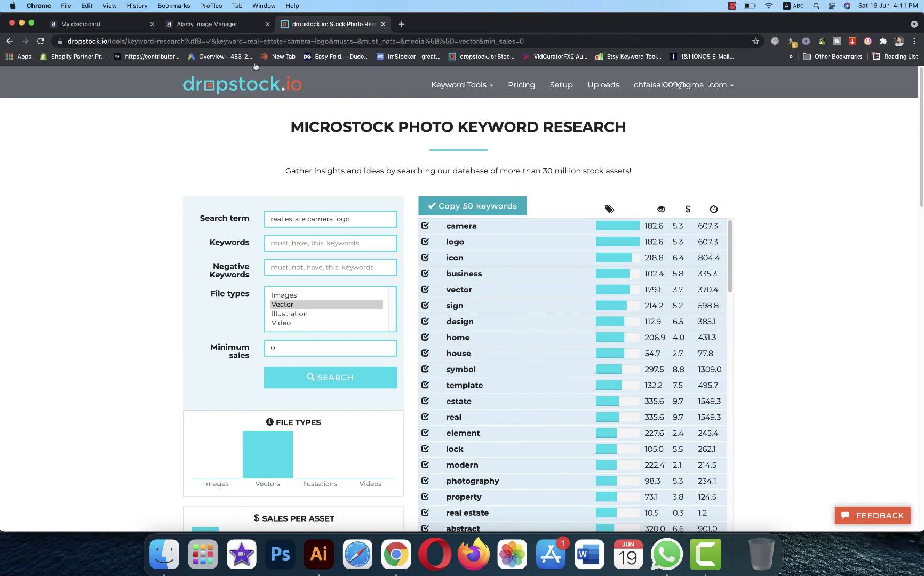
pyautogui.click(207, 24)
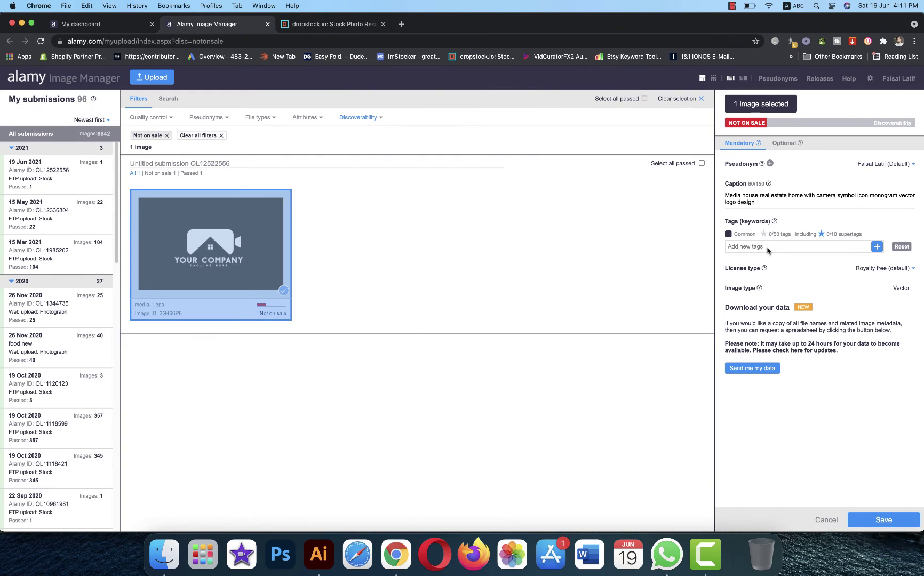
pyautogui.click(768, 246)
pyautogui.write('camera, logo, icon, business, vector, sign, design, home, house, symbol, template, estate, real, element, lock, modern, photography, property, real estate, abstract, app, infographic, security, website, film, graphic, illustration, photographer, simple, surveillance, technology, web, button, computer, eco, emblem, eps, idea, key, mobile, pictogram, shape, building, cctv, circle, collection, education, household, identity, interface')
pyautogui.press('Return')
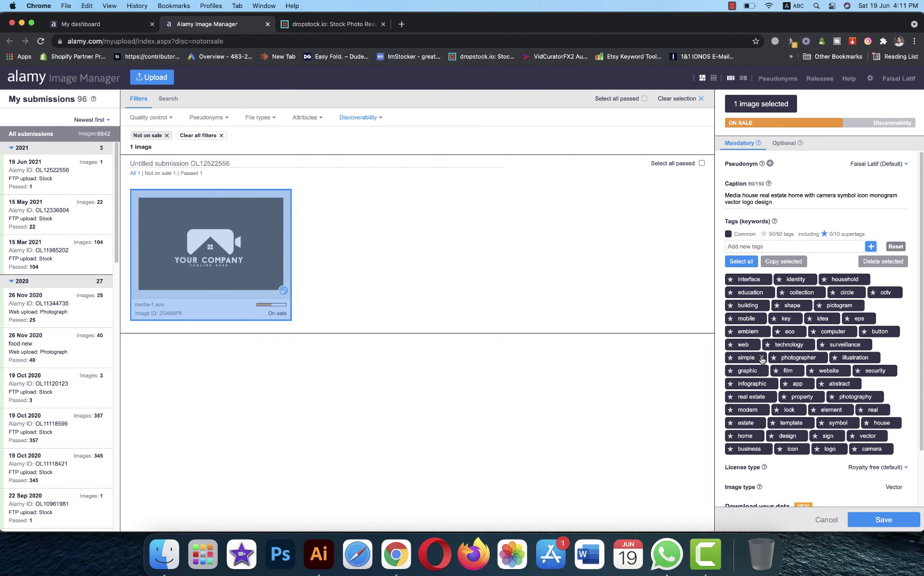
# Mark logo, home, estate, real, photography, property, real estate, film, photographer and camera as supertags
pyautogui.click(816, 448)
pyautogui.click(730, 436)
pyautogui.click(731, 423)
pyautogui.click(860, 410)
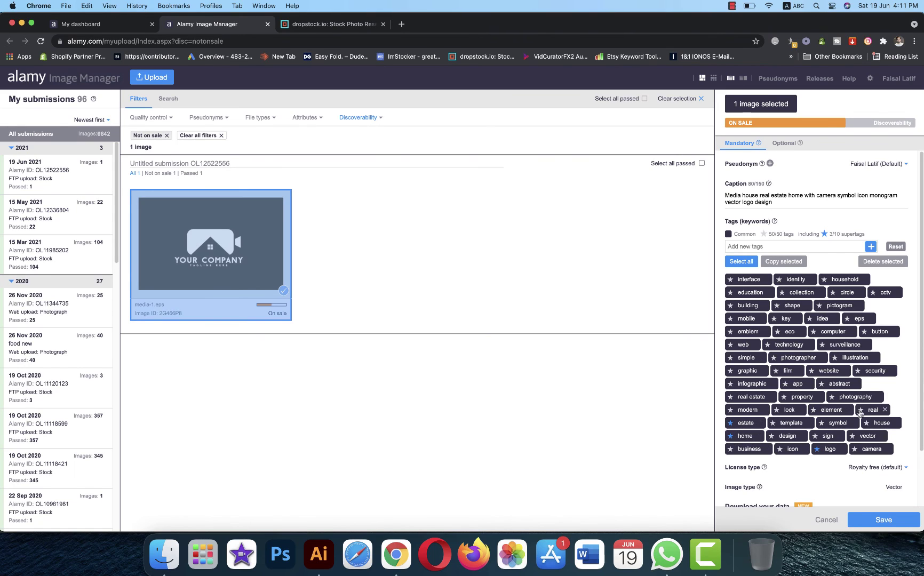
pyautogui.click(834, 398)
pyautogui.click(783, 397)
pyautogui.click(777, 371)
pyautogui.click(775, 358)
pyautogui.click(854, 450)
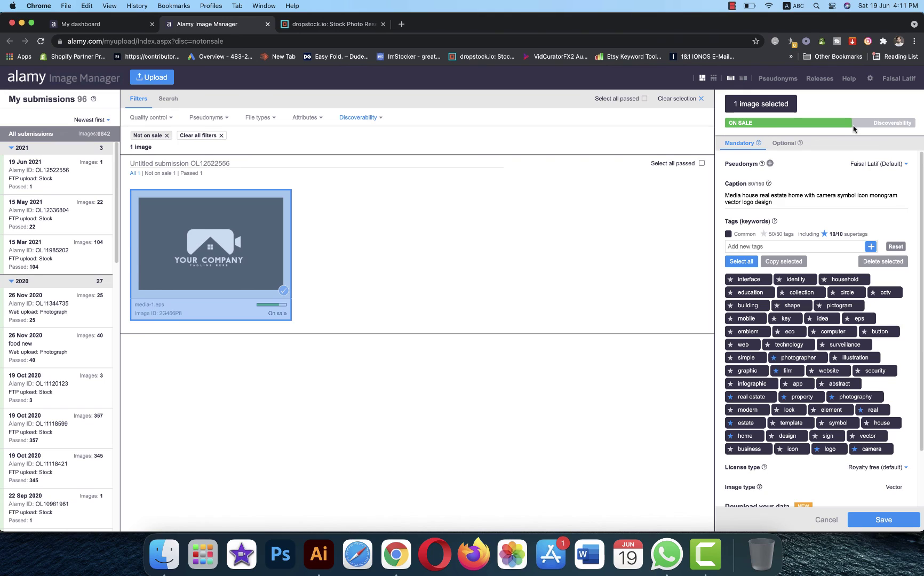
# In the optional details of media-1.eps, set the number of people to 0 and property in the image to No
pyautogui.click(782, 143)
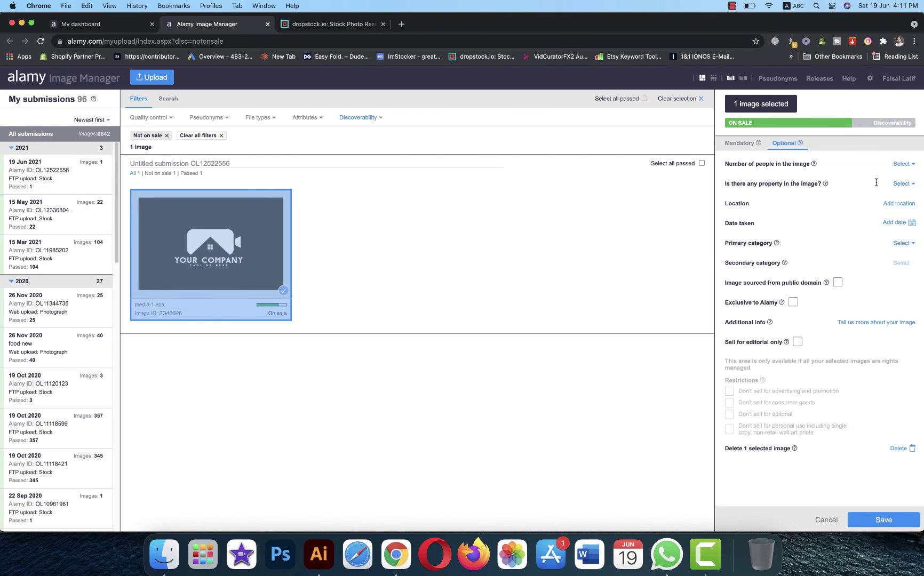
pyautogui.click(903, 166)
pyautogui.click(892, 179)
pyautogui.click(902, 183)
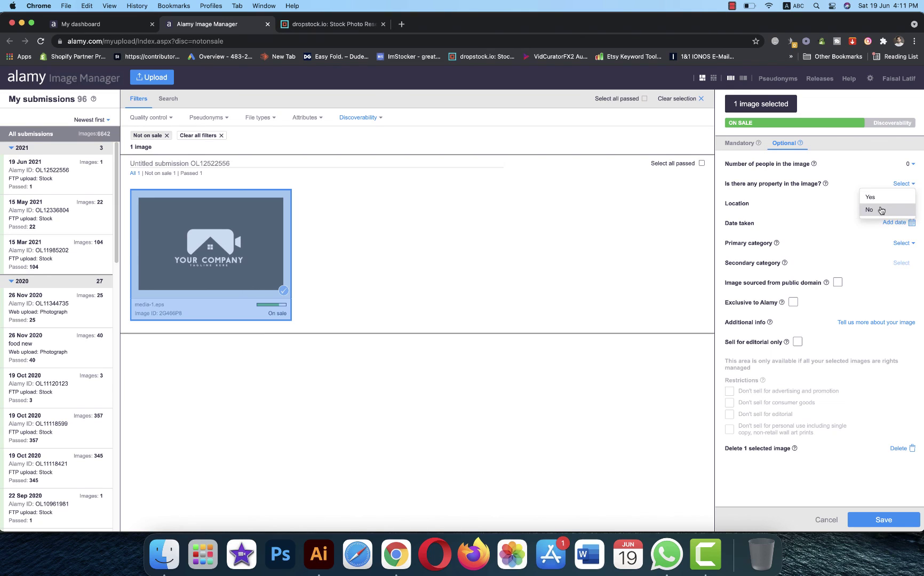
pyautogui.click(896, 208)
# Set the image's location to pakistan and its date taken to 19 Jun 2021
pyautogui.click(897, 207)
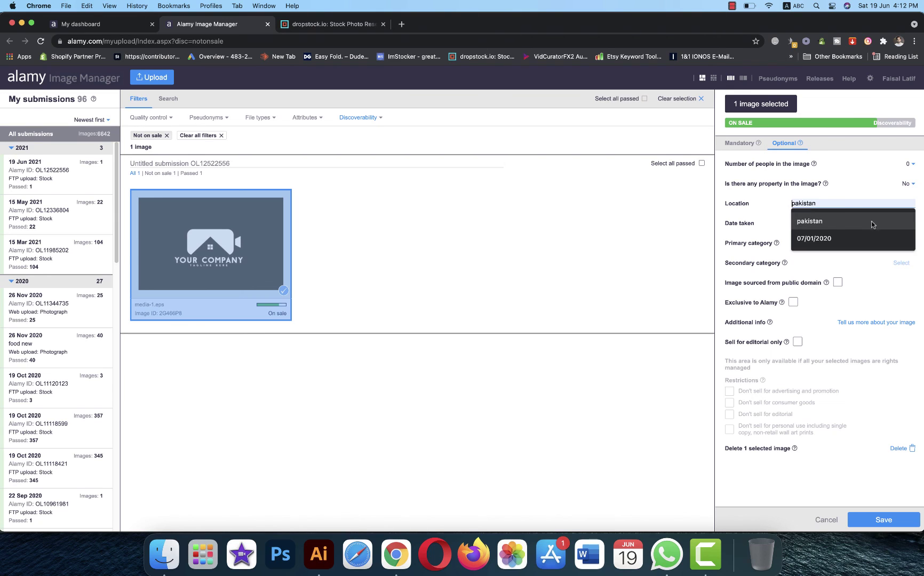
pyautogui.click(875, 221)
pyautogui.click(896, 222)
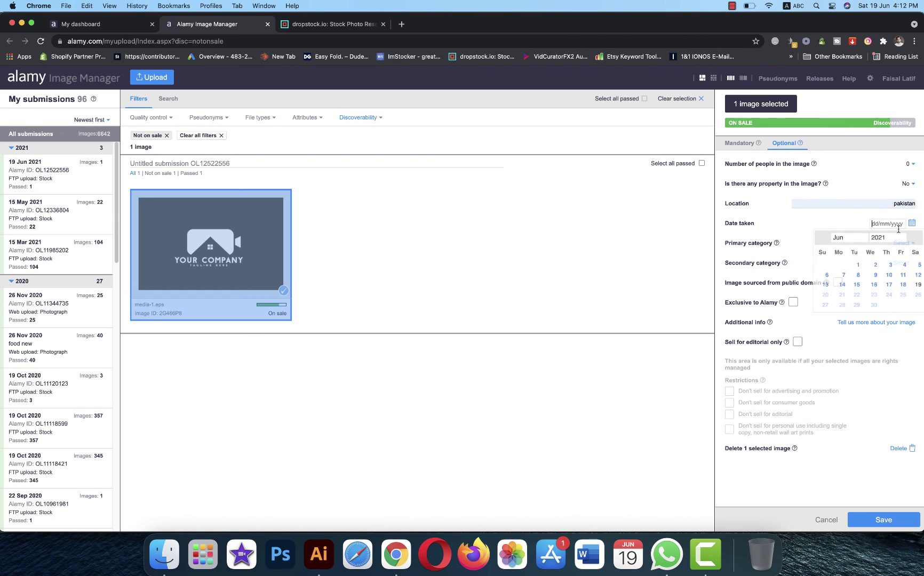
pyautogui.click(919, 286)
# Assign Architecture and interiors as the primary category of media-1.eps
pyautogui.click(901, 245)
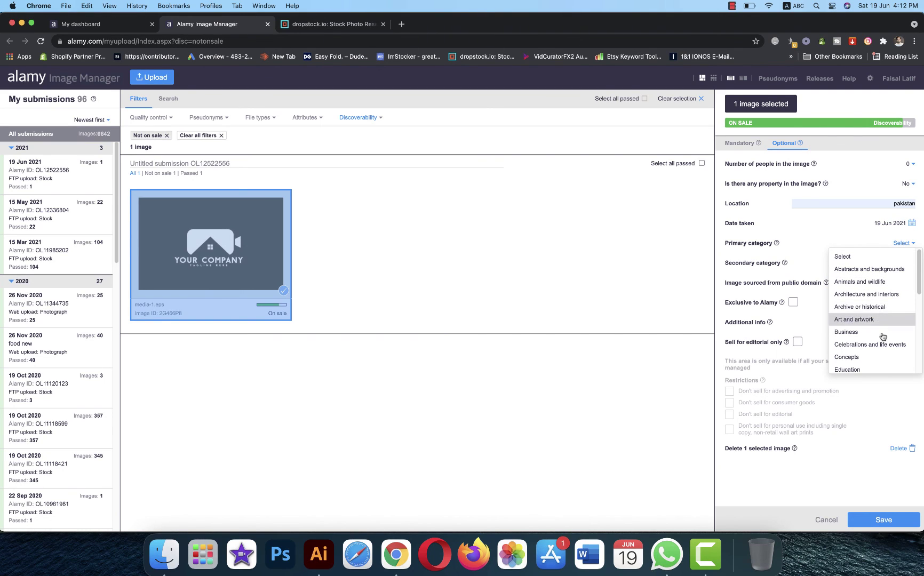
pyautogui.click(875, 295)
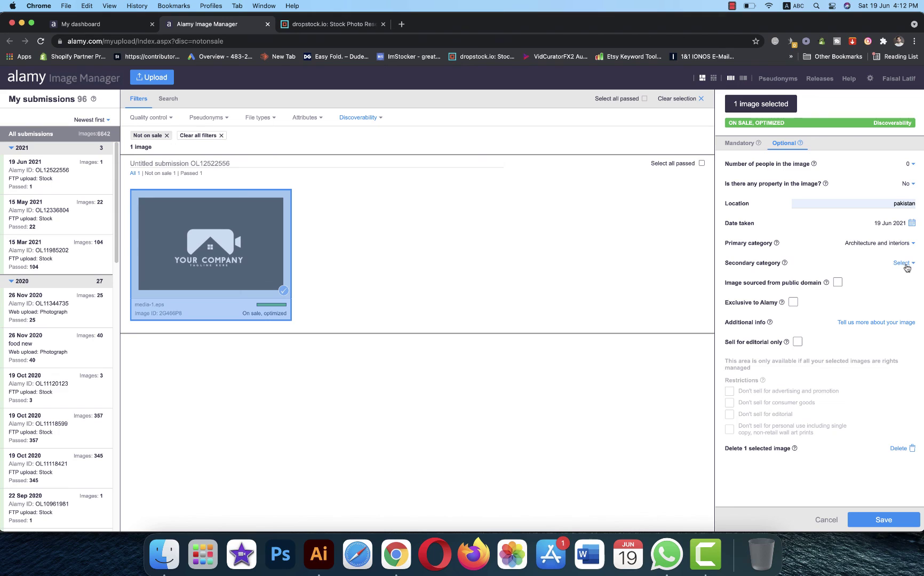
# Look through the available secondary categories and recheck the primary category choice
pyautogui.click(906, 263)
pyautogui.scroll(-5, 888, 349)
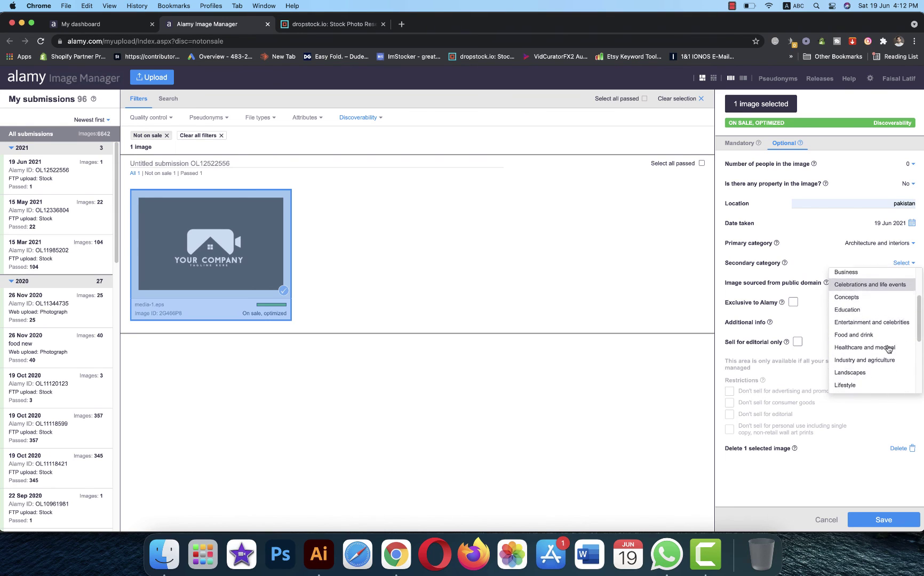
pyautogui.scroll(-4, 888, 349)
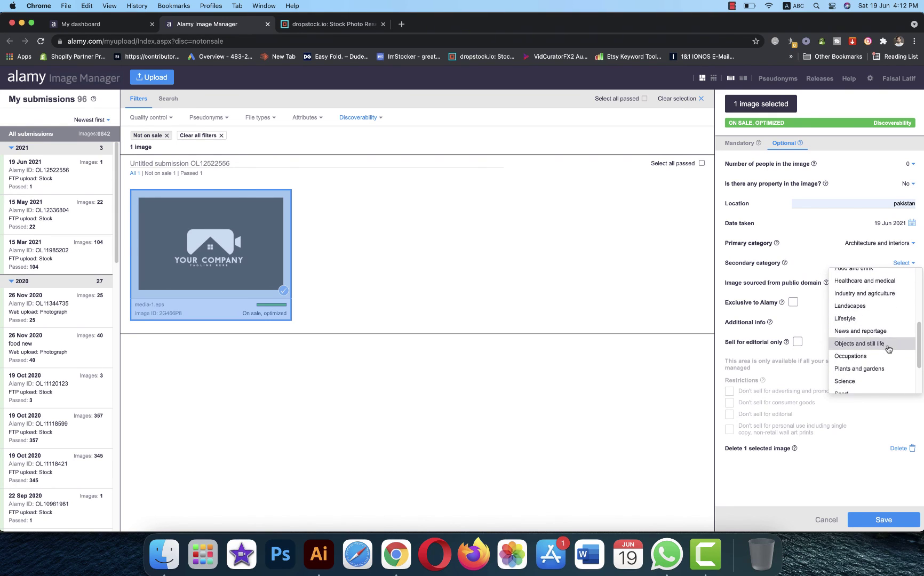
pyautogui.scroll(-1, 889, 349)
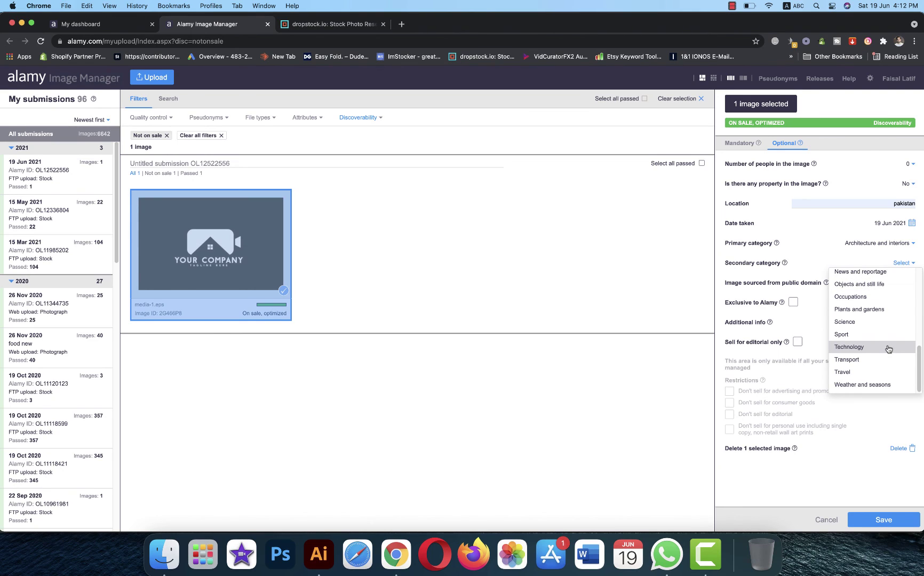
pyautogui.click(903, 263)
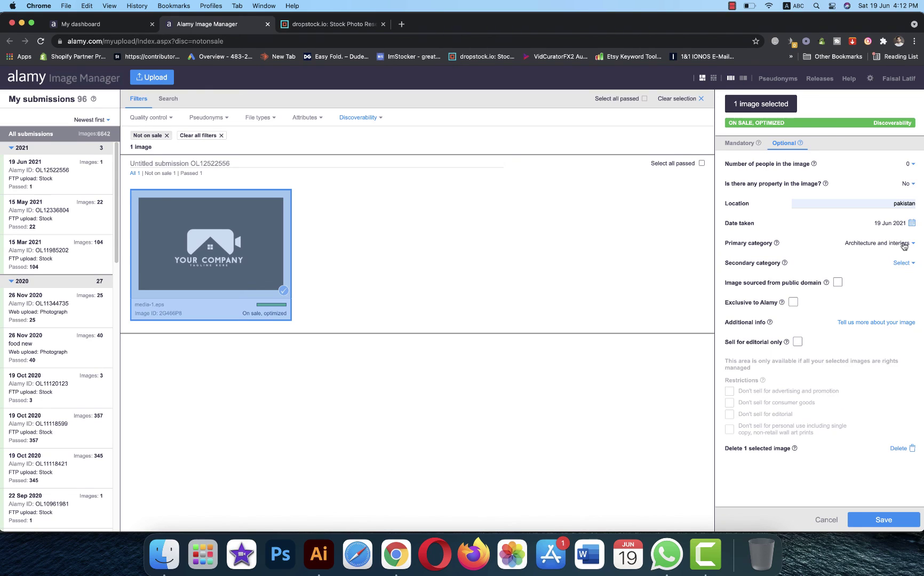
pyautogui.click(904, 244)
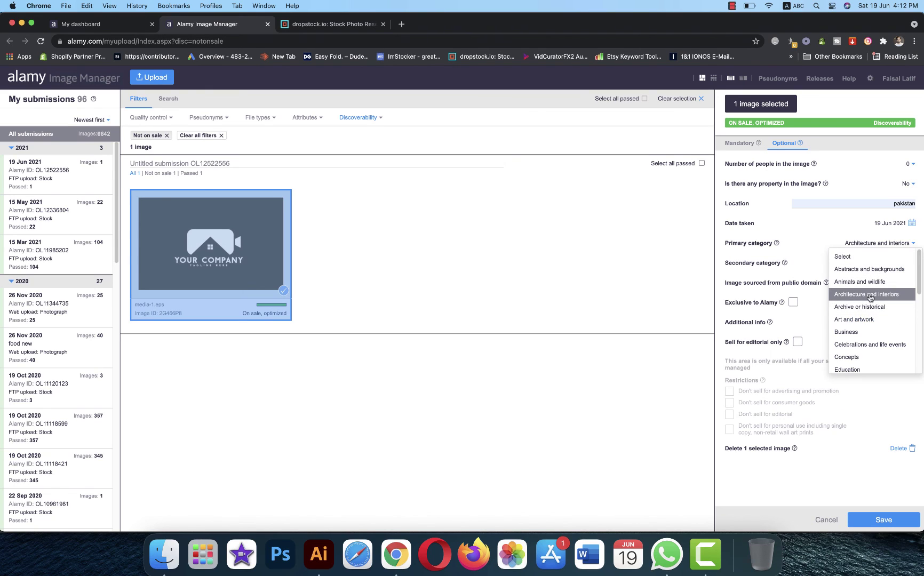
pyautogui.click(871, 297)
pyautogui.click(904, 264)
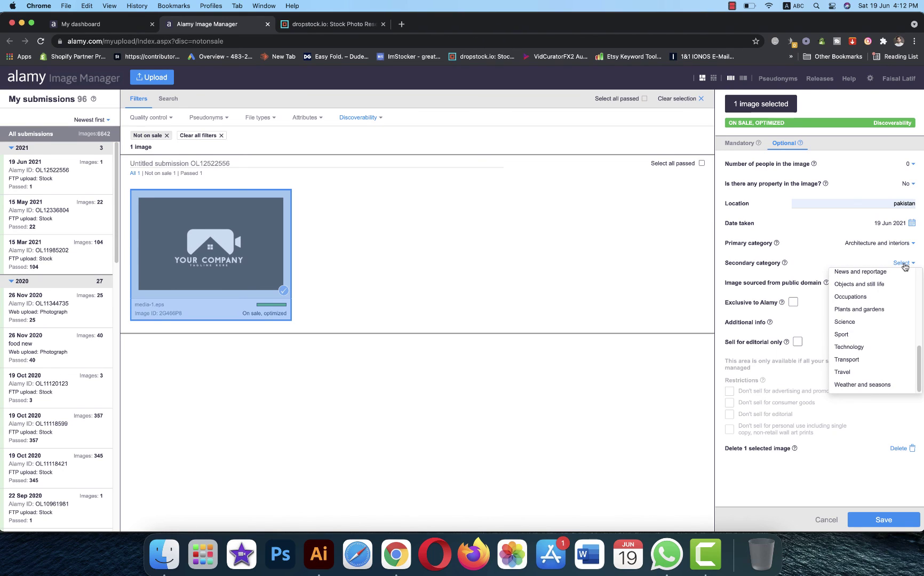
pyautogui.click(901, 244)
pyautogui.click(903, 244)
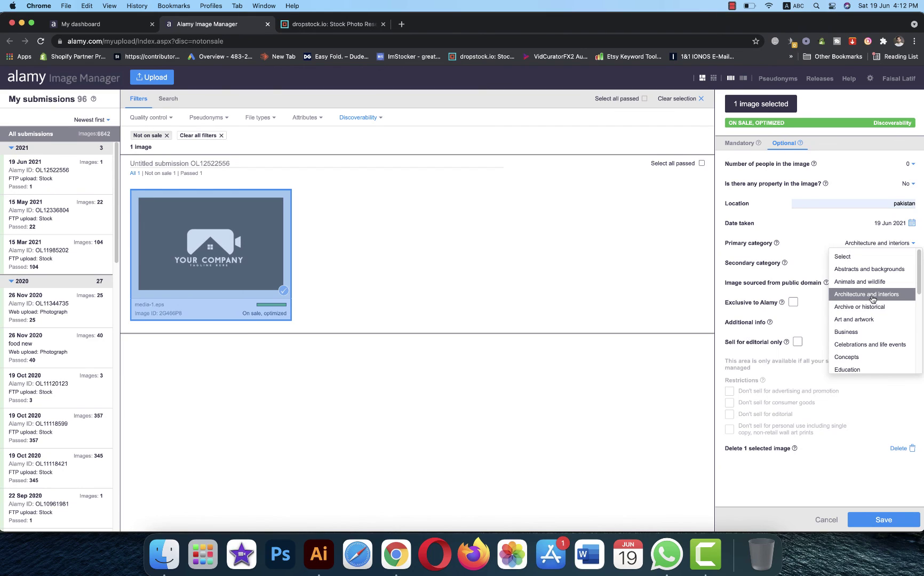
pyautogui.click(873, 297)
# Set the secondary category to Abstracts and backgrounds and save the changes to media-1.eps
pyautogui.click(904, 263)
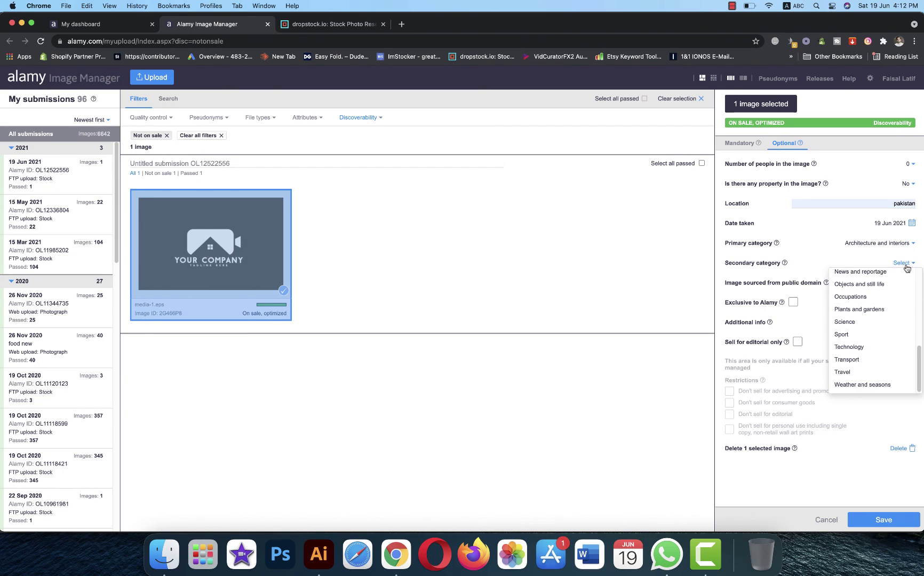
pyautogui.scroll(3, 894, 379)
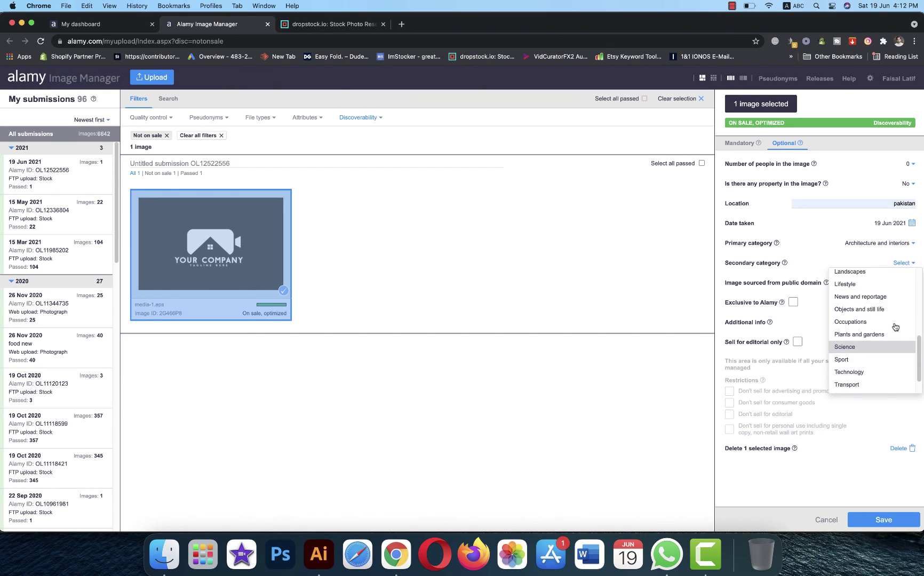
pyautogui.scroll(5, 896, 327)
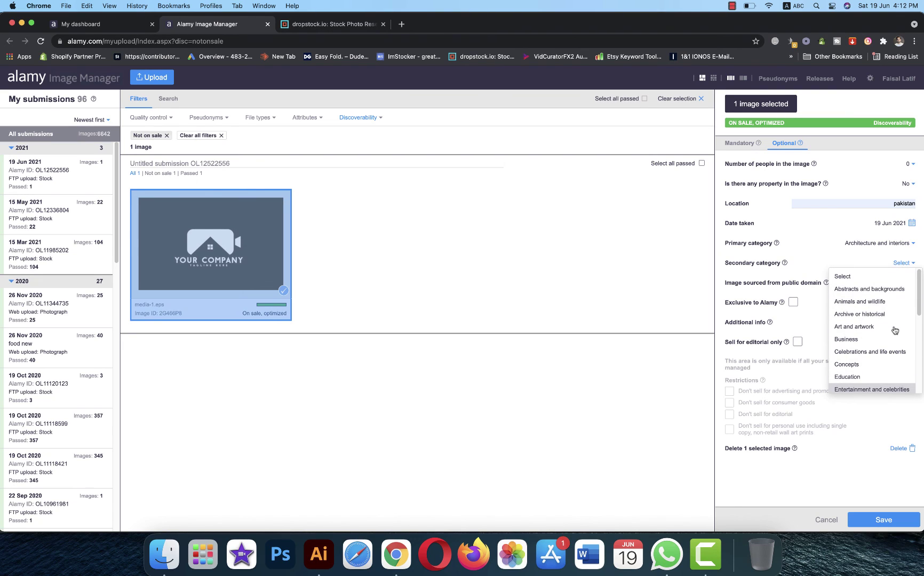
pyautogui.click(886, 291)
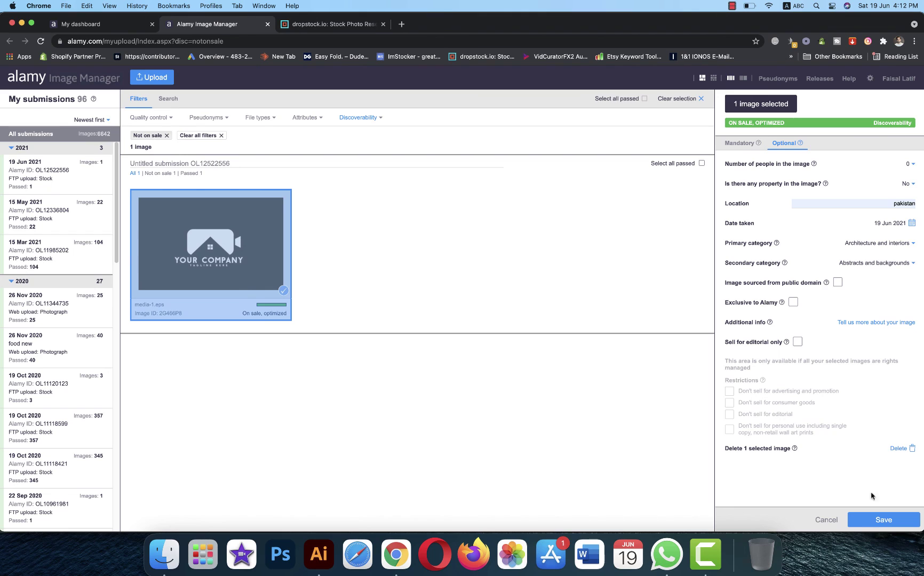
pyautogui.click(882, 522)
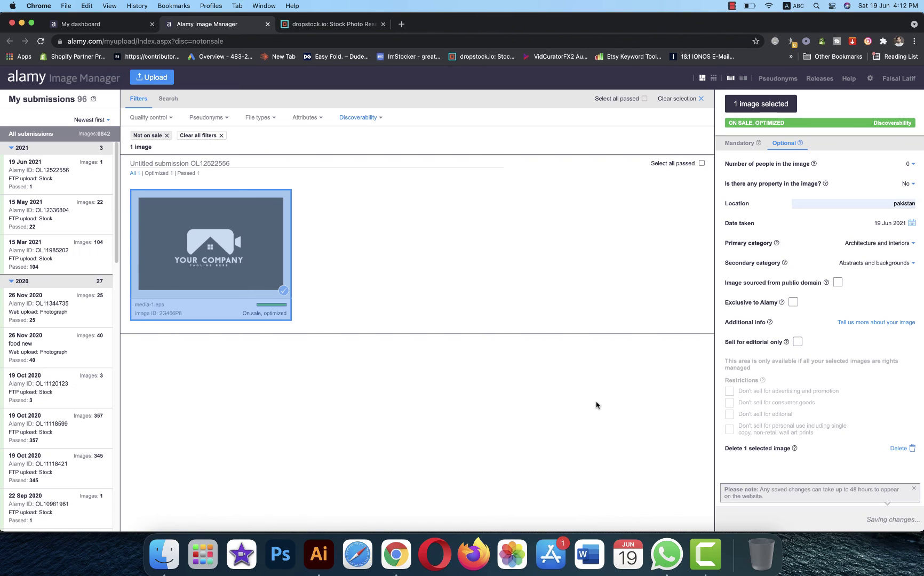